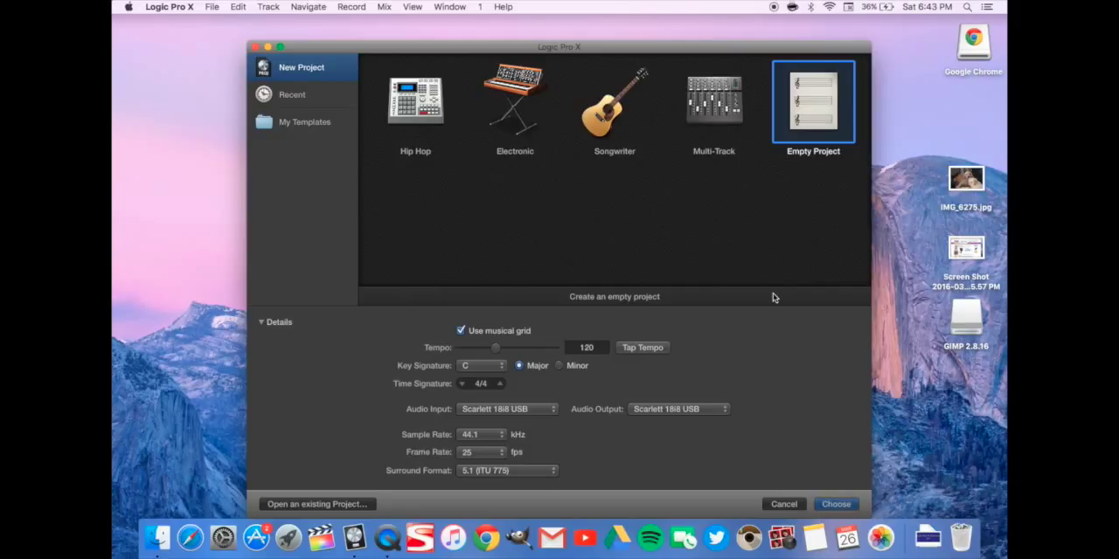
# Create a new project from the Empty Project template and open the Advanced Tools preferences
pyautogui.click(835, 504)
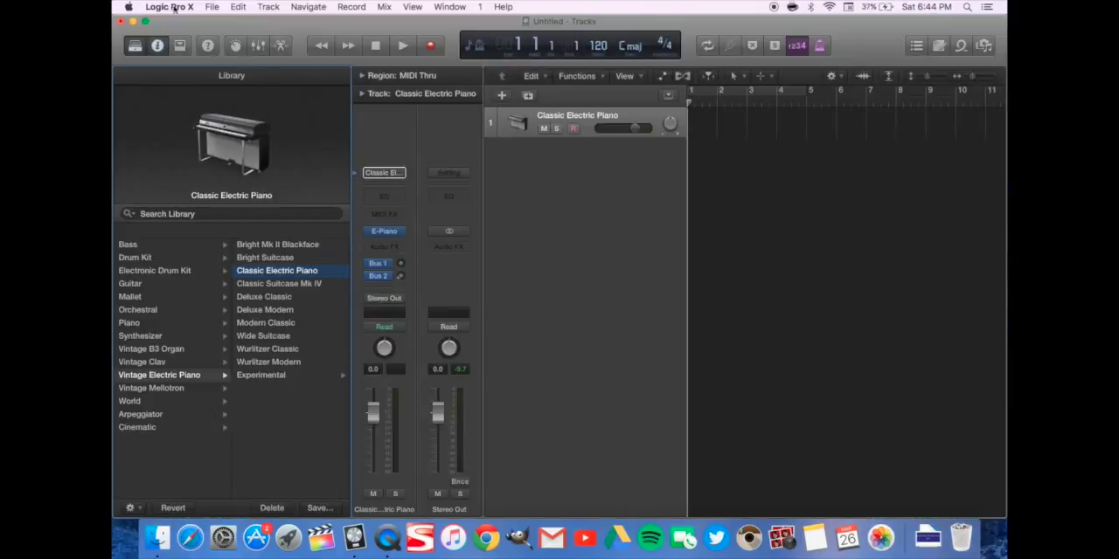
pyautogui.click(171, 7)
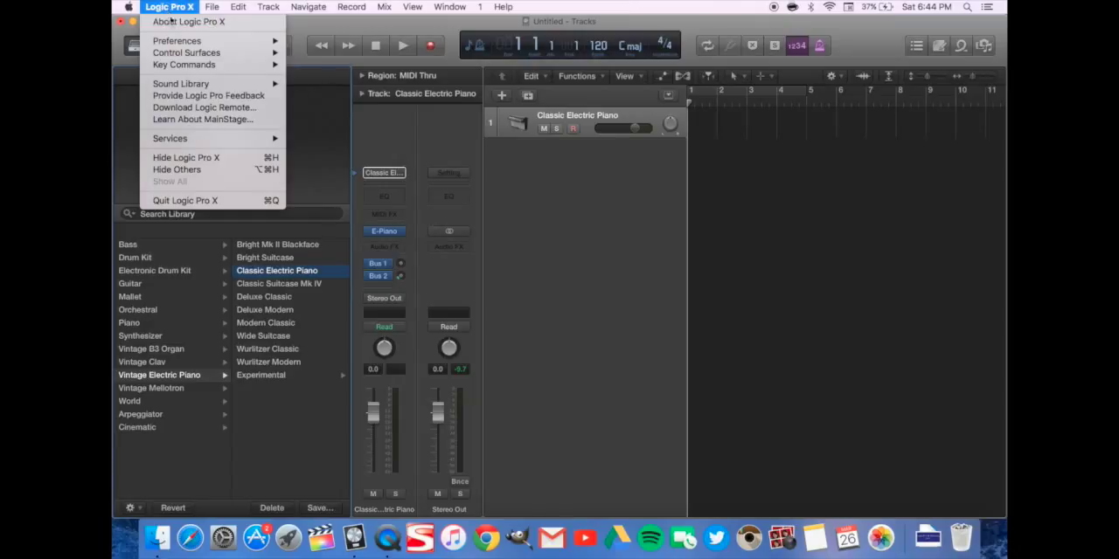
pyautogui.moveTo(175, 41)
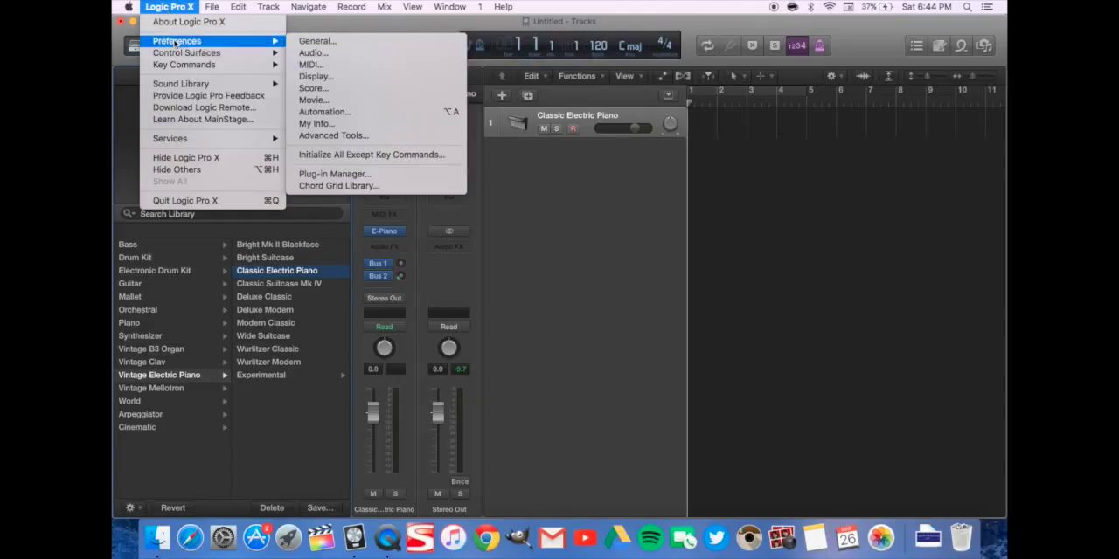
pyautogui.click(348, 136)
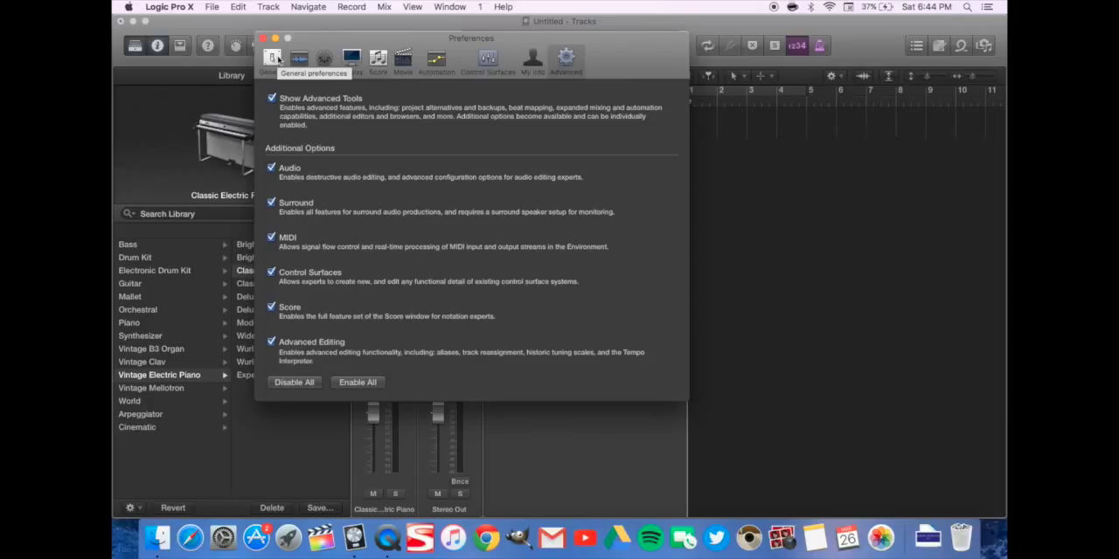
# View the General and Audio device preferences, and check the sound output and input devices in System Preferences
pyautogui.click(273, 58)
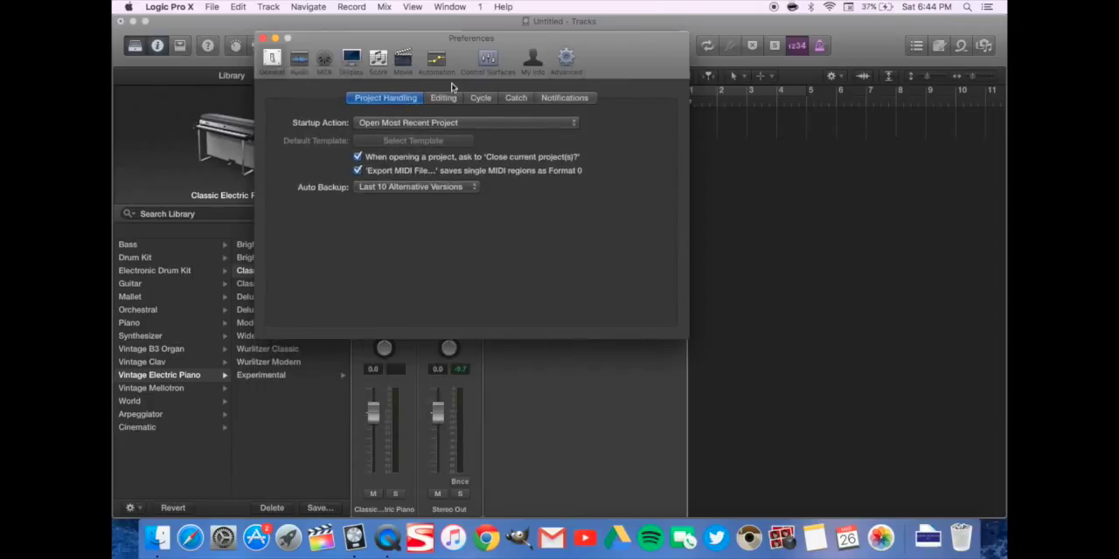
pyautogui.click(299, 59)
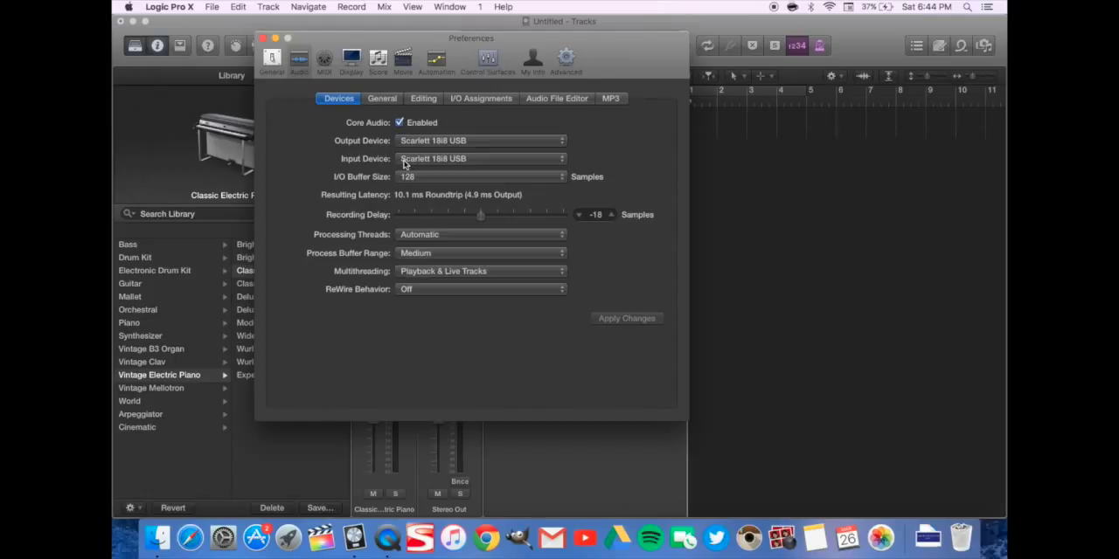
pyautogui.click(223, 535)
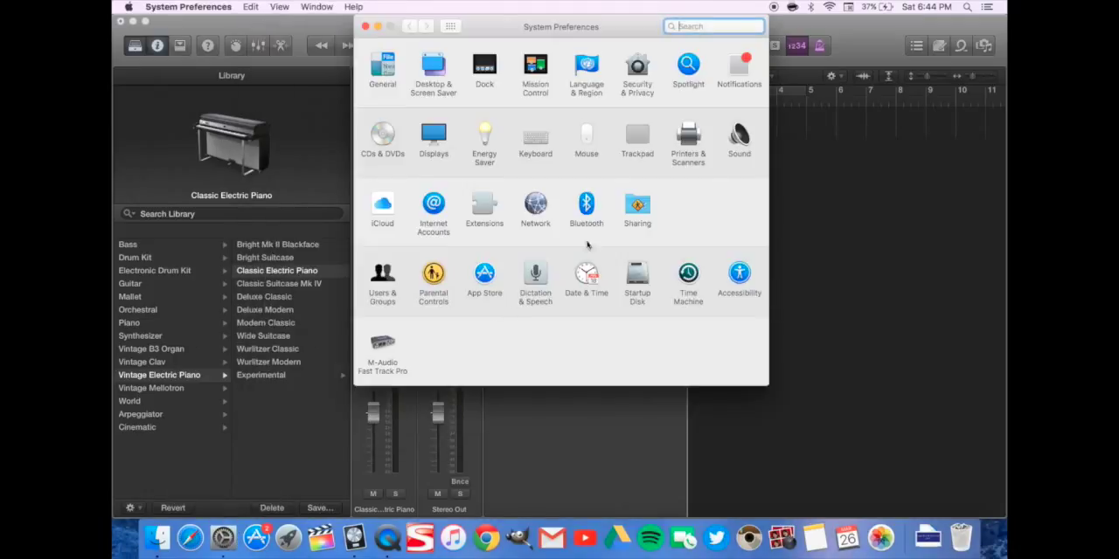
pyautogui.click(739, 140)
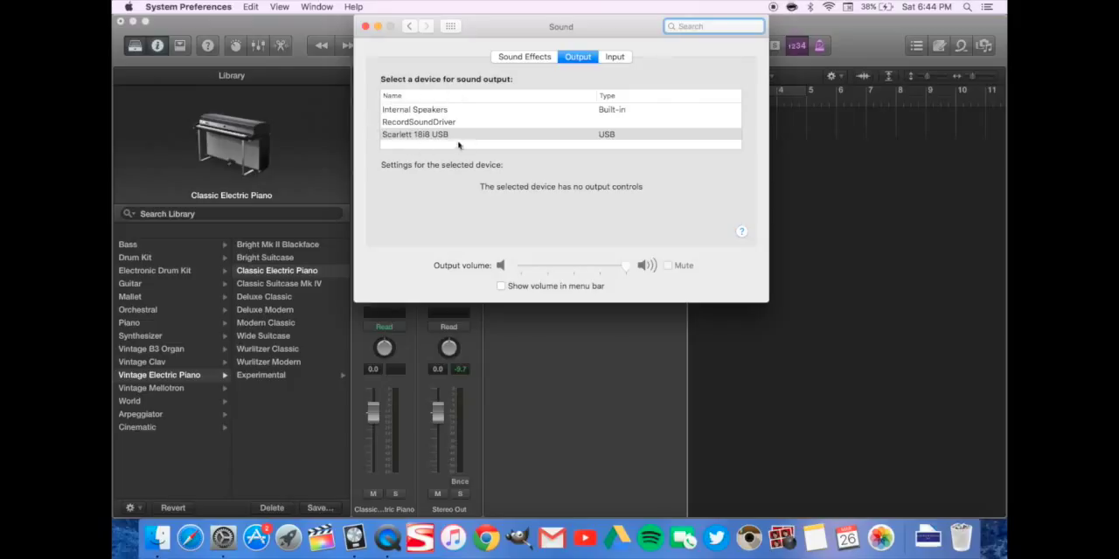
pyautogui.click(615, 56)
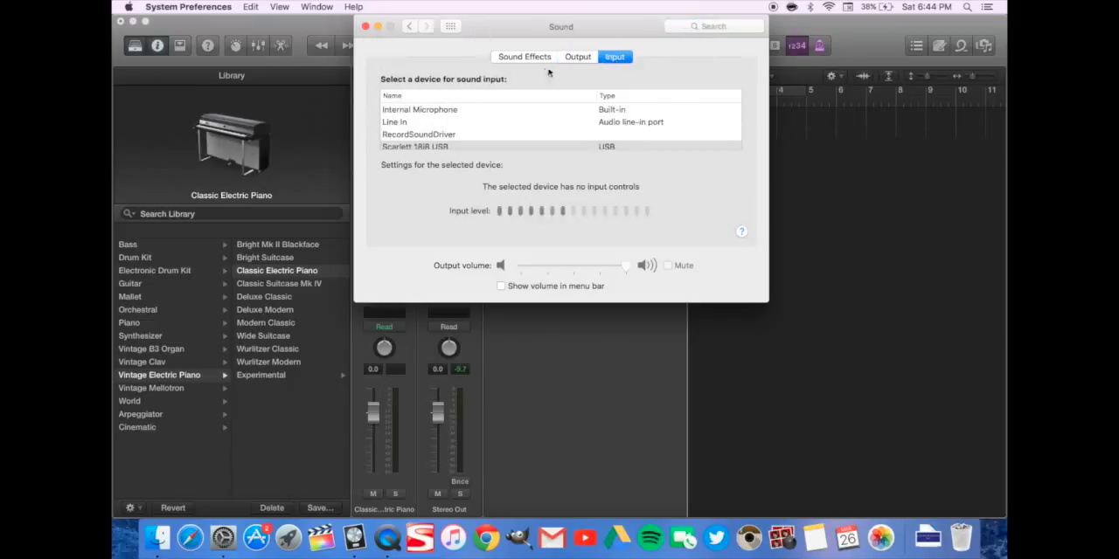
pyautogui.click(578, 57)
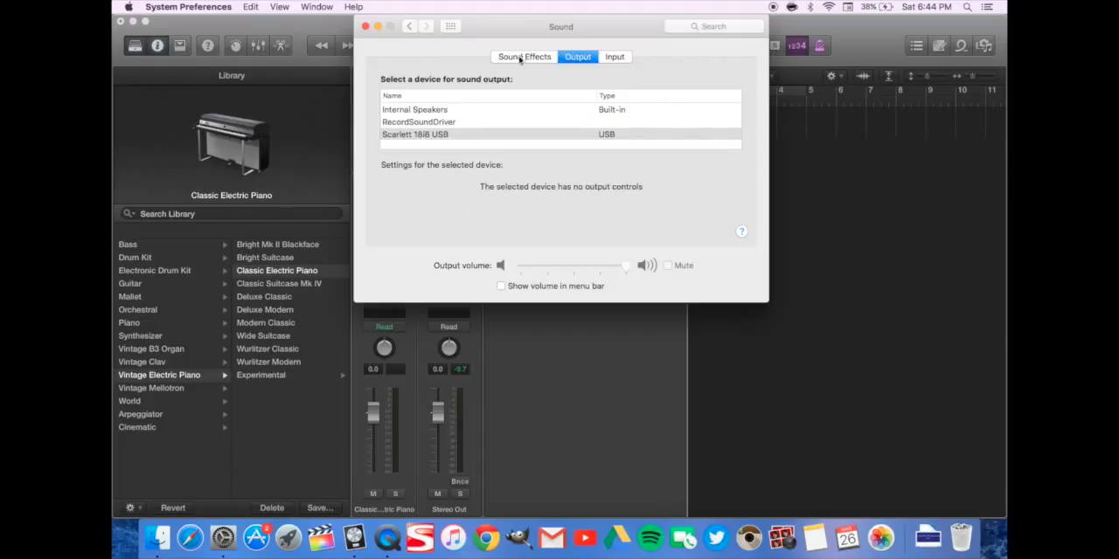
pyautogui.click(366, 27)
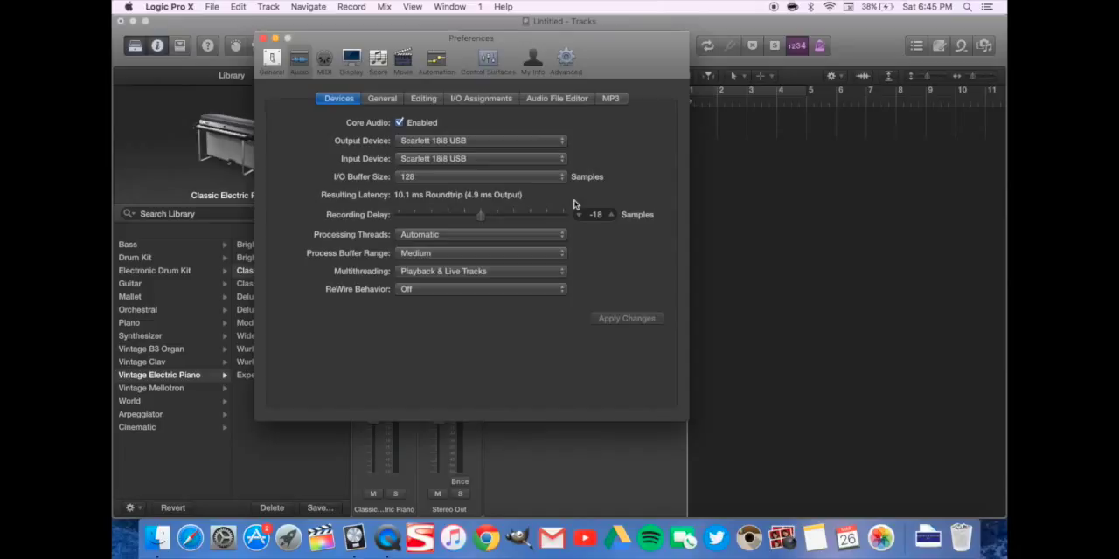
# Review the I/O buffer size options and the General, Editing, I/O Assignments, Audio File Editor and MP3 pages of the Audio preferences
pyautogui.click(535, 182)
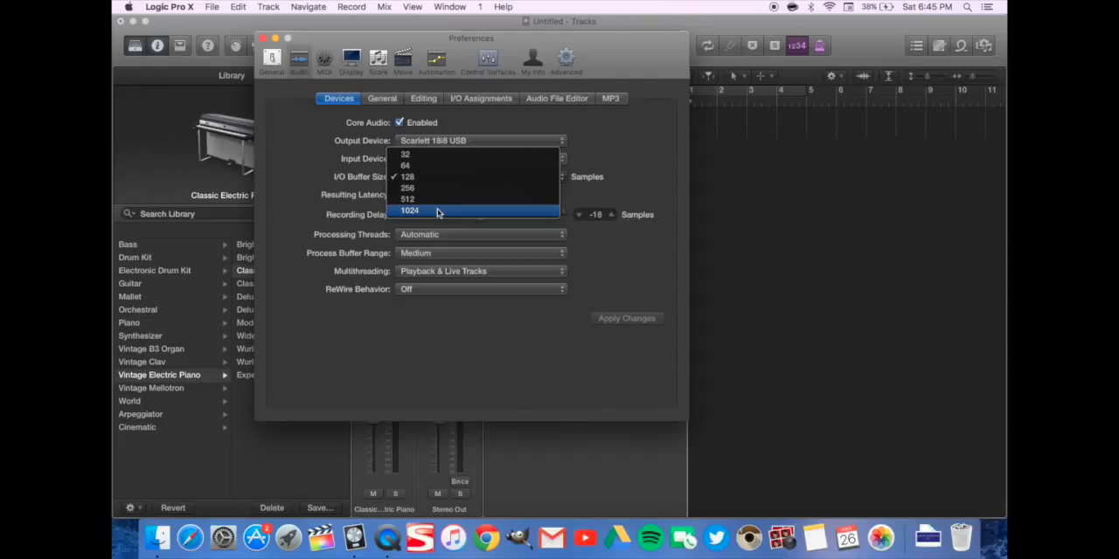
pyautogui.click(617, 156)
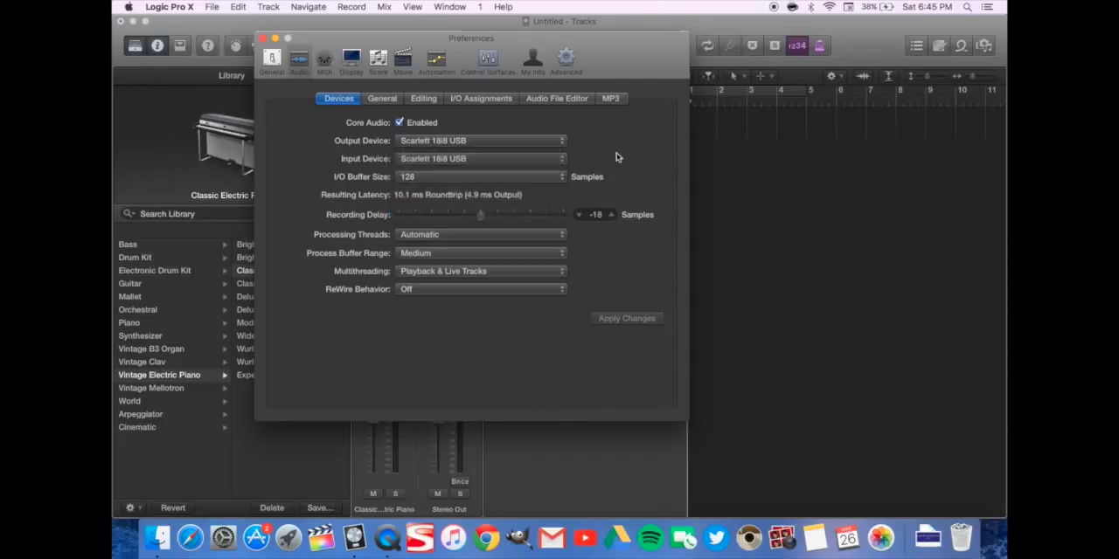
pyautogui.click(382, 98)
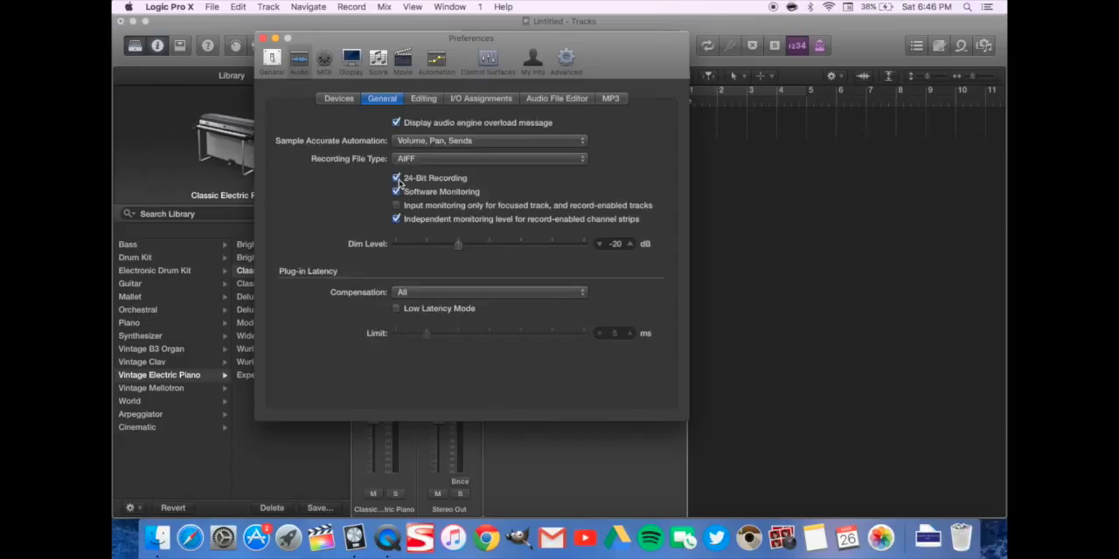
pyautogui.click(424, 99)
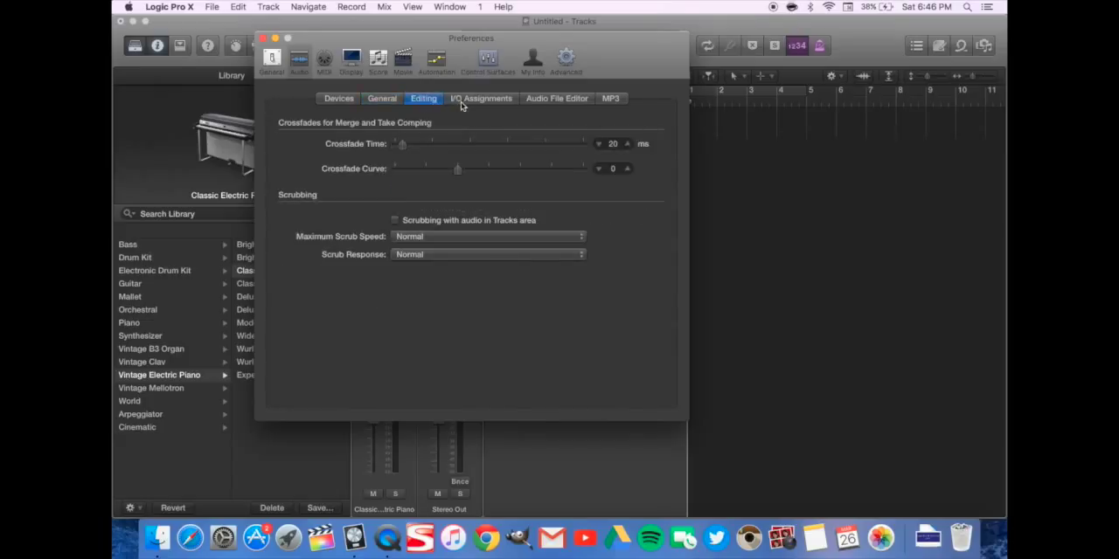
pyautogui.click(461, 103)
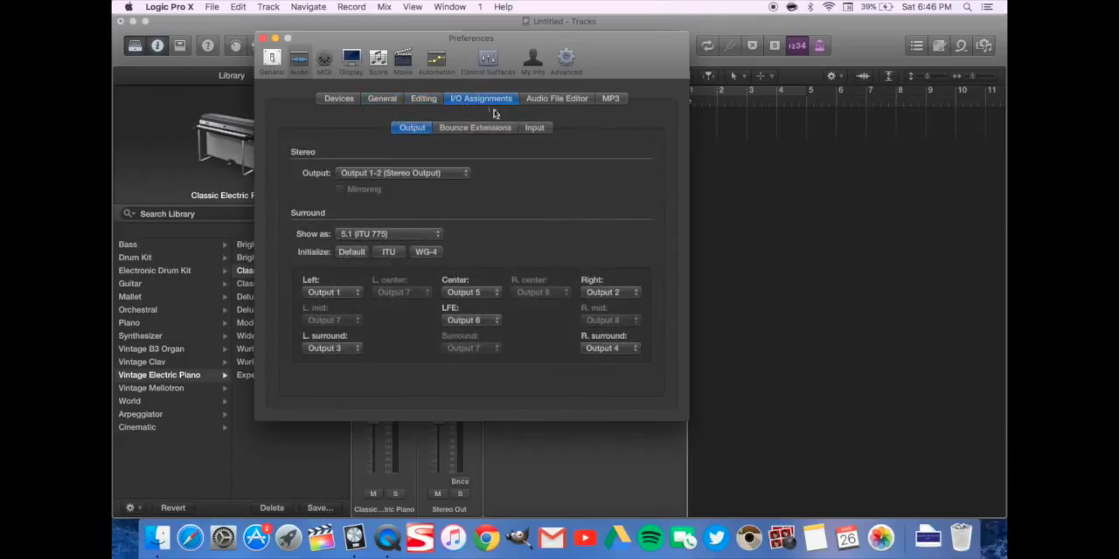
pyautogui.click(542, 101)
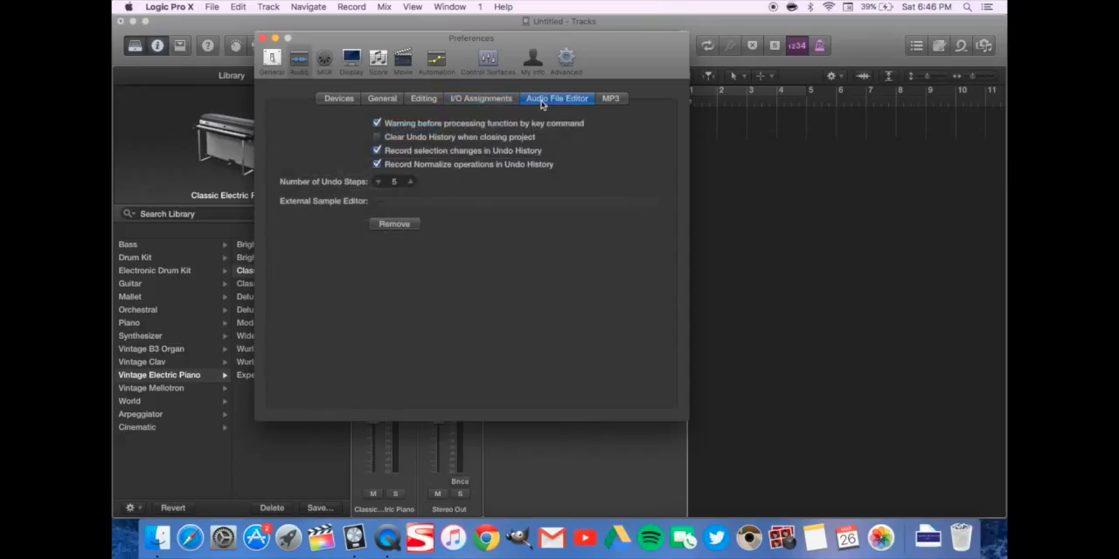
pyautogui.click(615, 100)
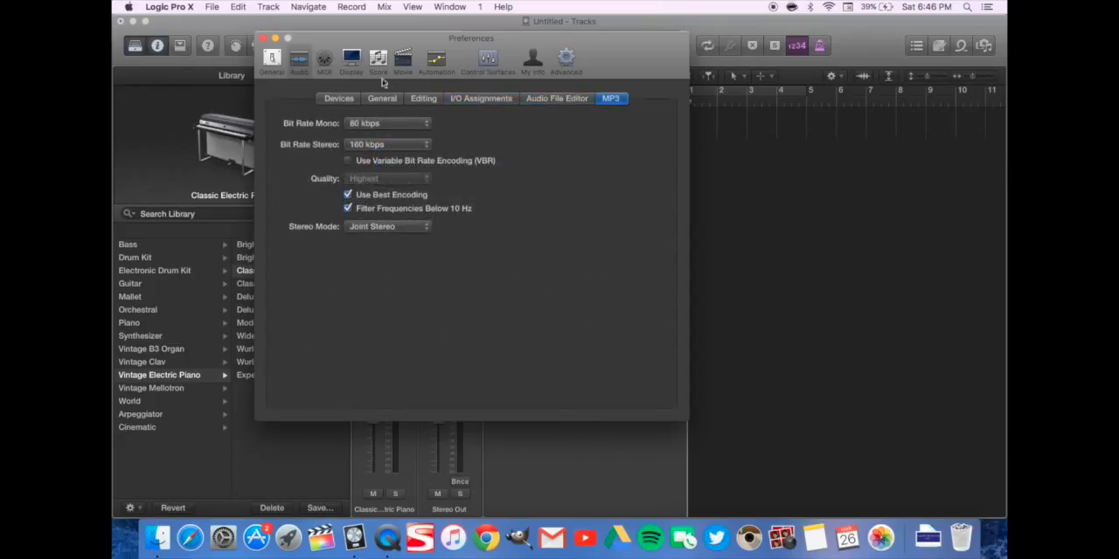
# Review the MIDI, Display, Automation and Control Surfaces preferences and close the preferences window
pyautogui.click(325, 67)
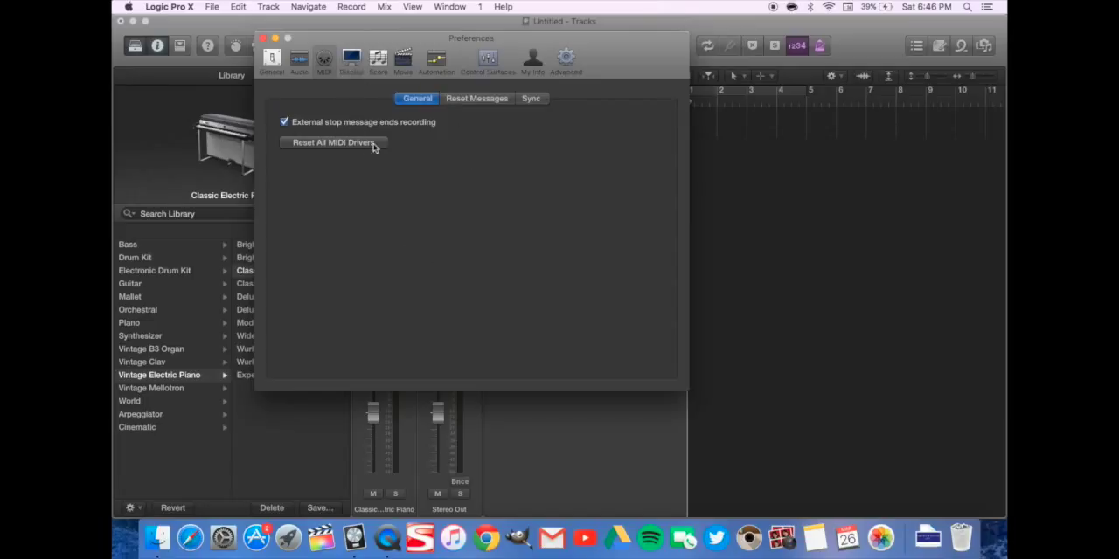
pyautogui.click(360, 71)
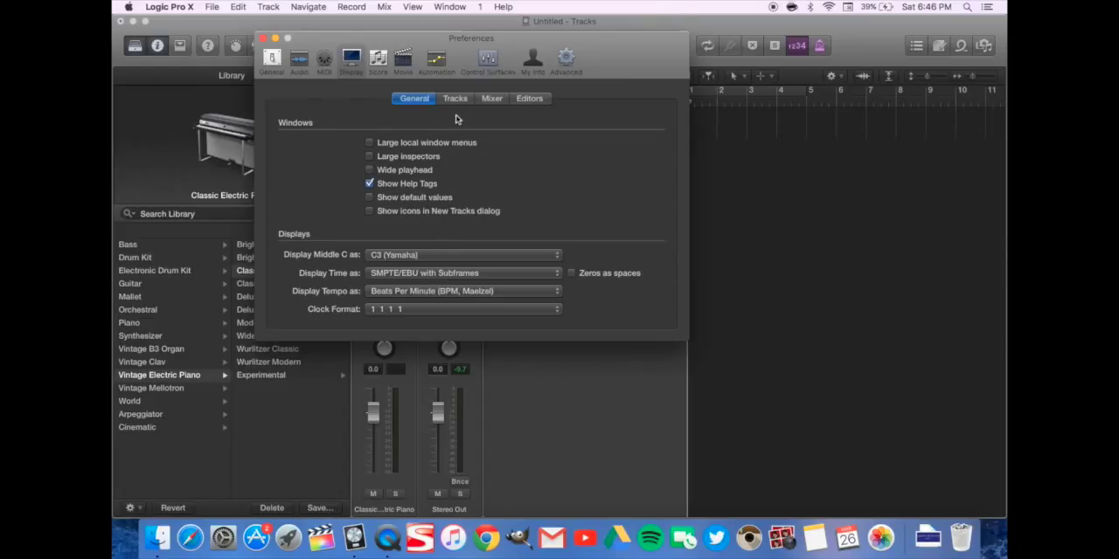
pyautogui.click(436, 62)
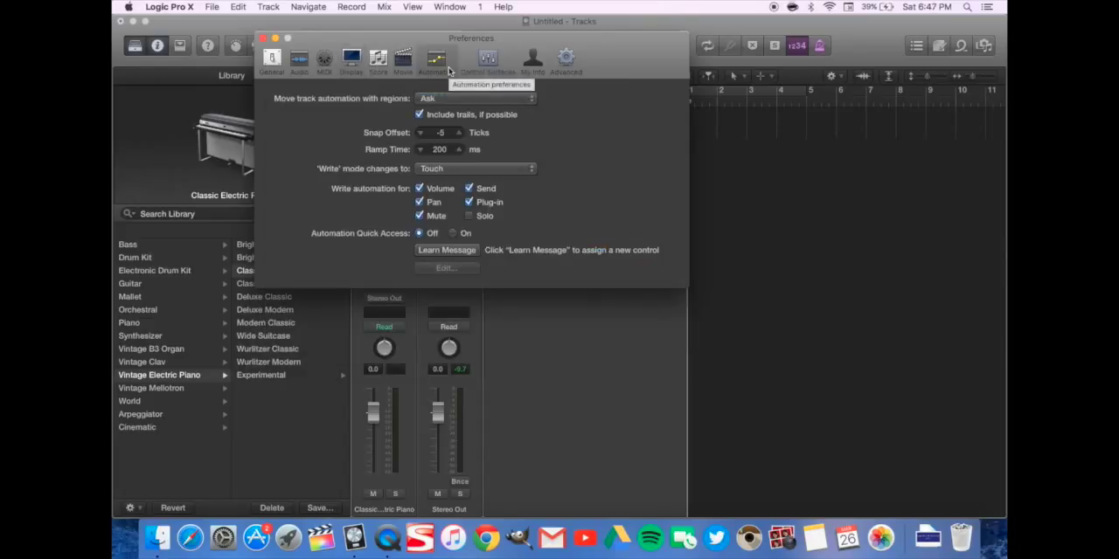
pyautogui.click(488, 62)
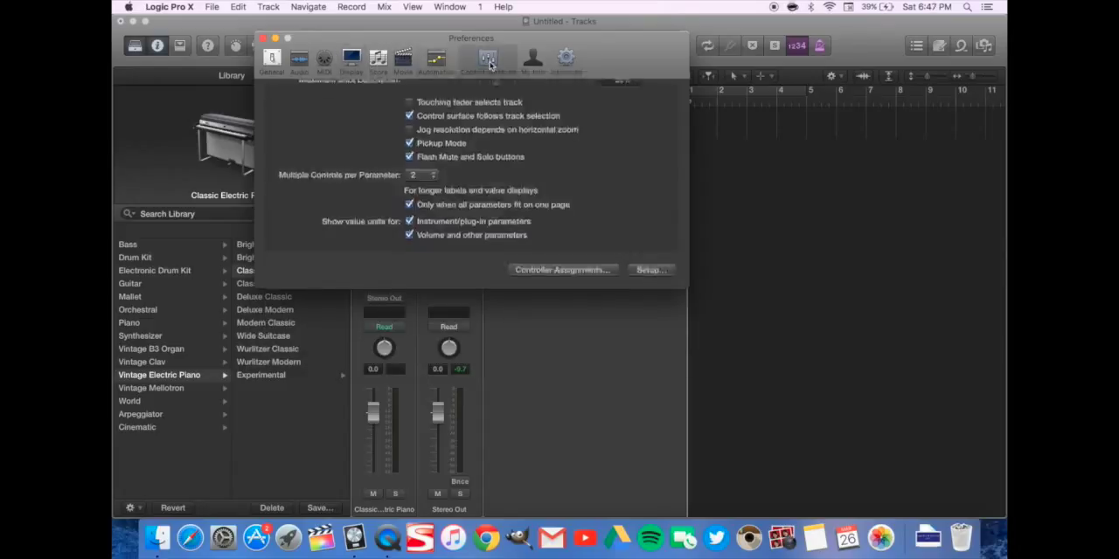
pyautogui.click(262, 38)
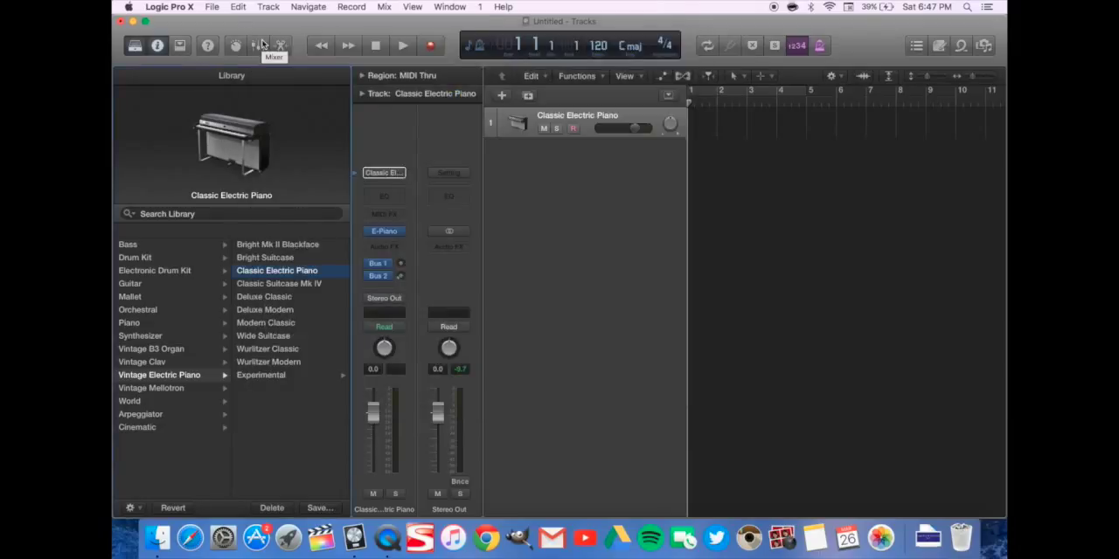
pyautogui.click(418, 7)
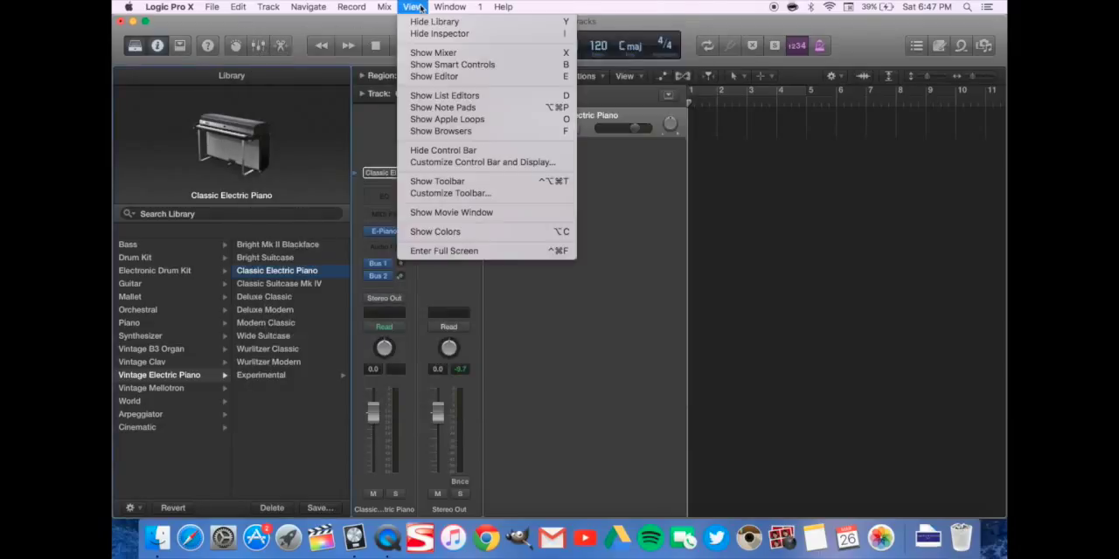
pyautogui.moveTo(451, 7)
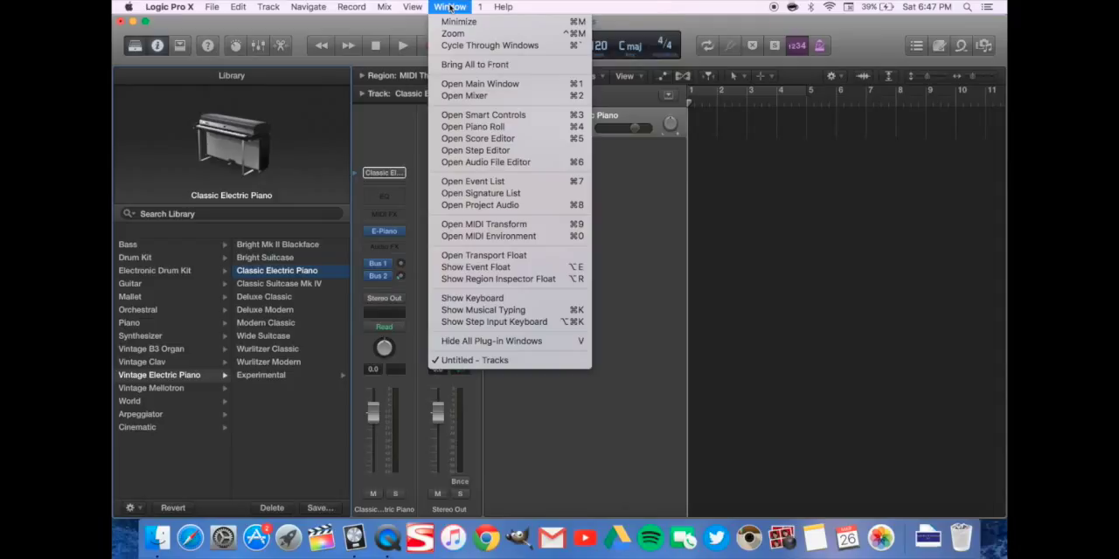
pyautogui.click(590, 348)
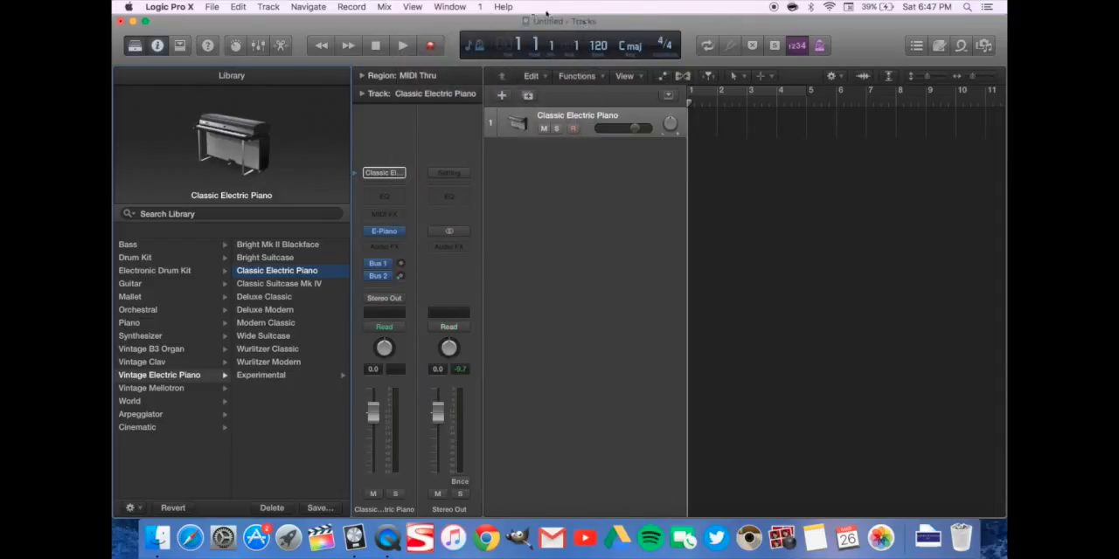
# Customize the control bar by removing List Editors, Note Pad, Apple Loops, Quick Help and Smart Controls from its views
pyautogui.click(416, 7)
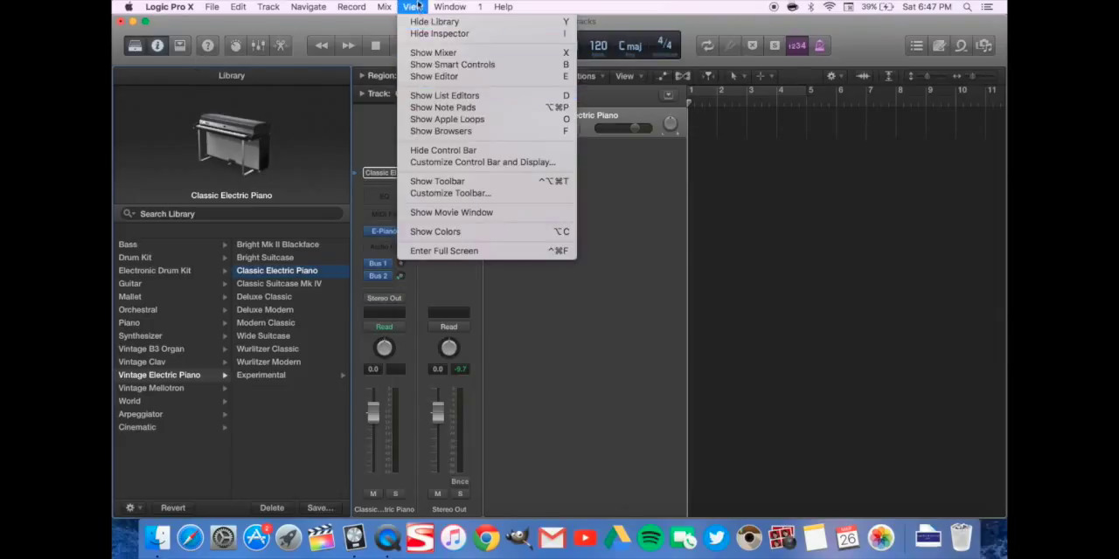
pyautogui.click(417, 167)
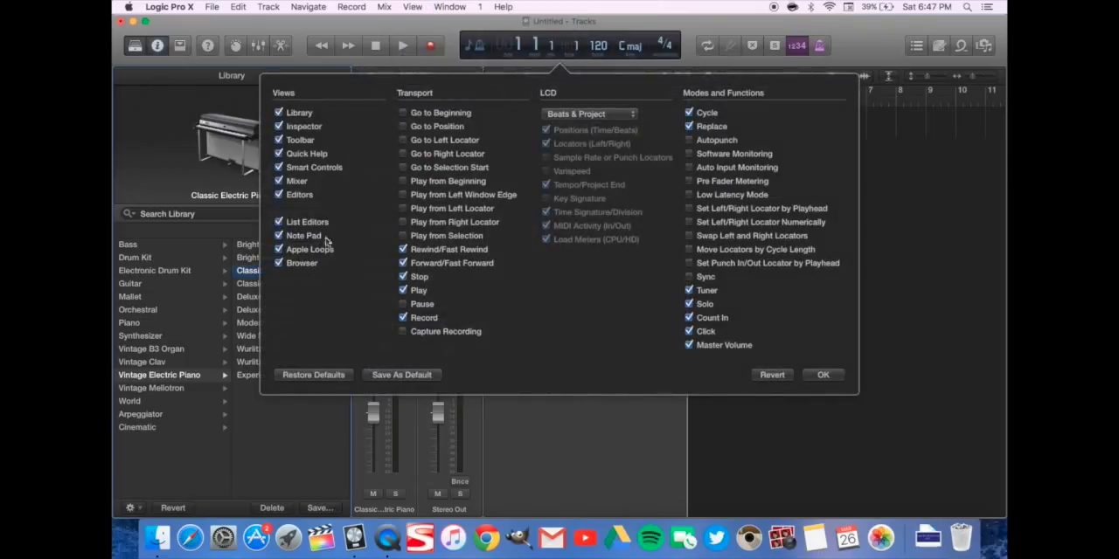
pyautogui.click(279, 222)
pyautogui.click(279, 235)
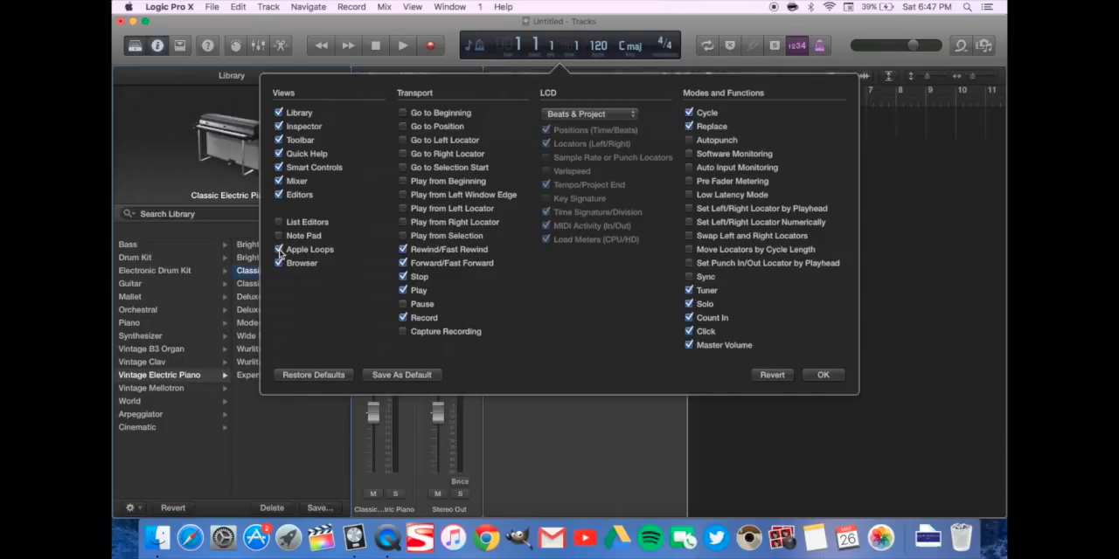
pyautogui.click(279, 250)
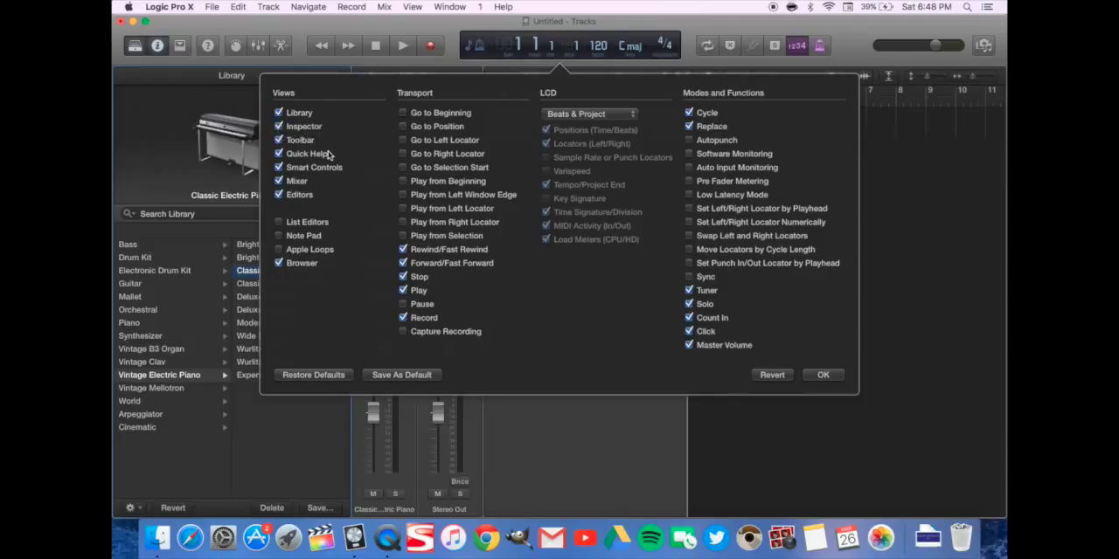
pyautogui.click(278, 154)
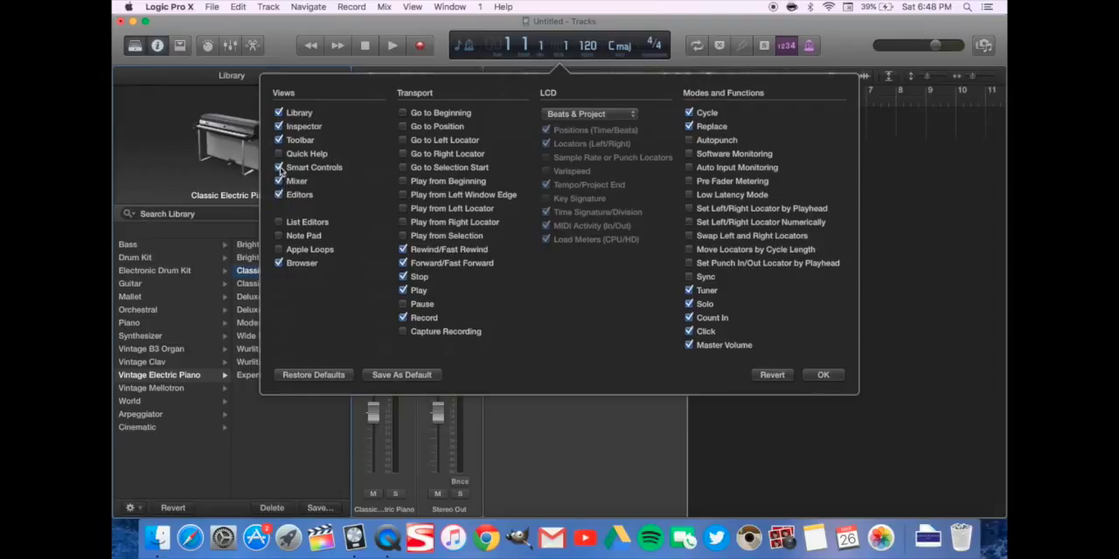
pyautogui.click(279, 168)
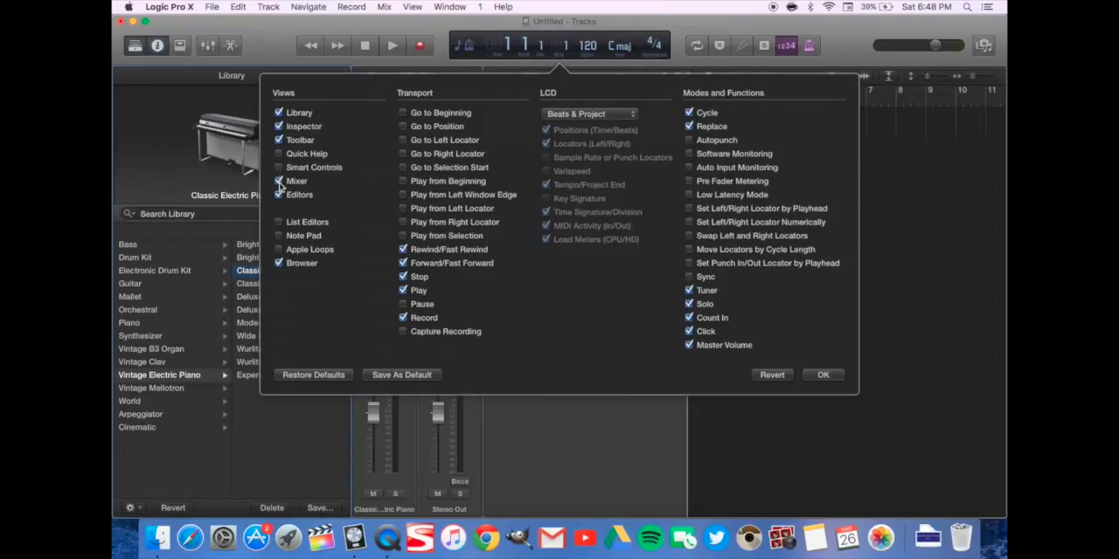
# Remove Rewind/Fast Rewind and Forward/Fast Forward from the control bar's transport controls, and set the LCD mode to Custom
pyautogui.click(403, 250)
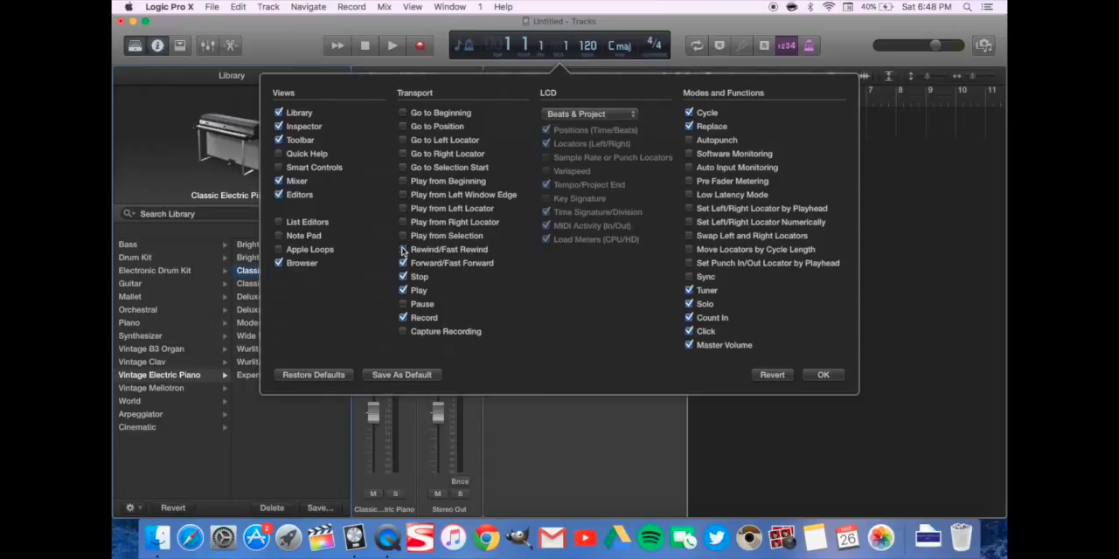
pyautogui.click(403, 264)
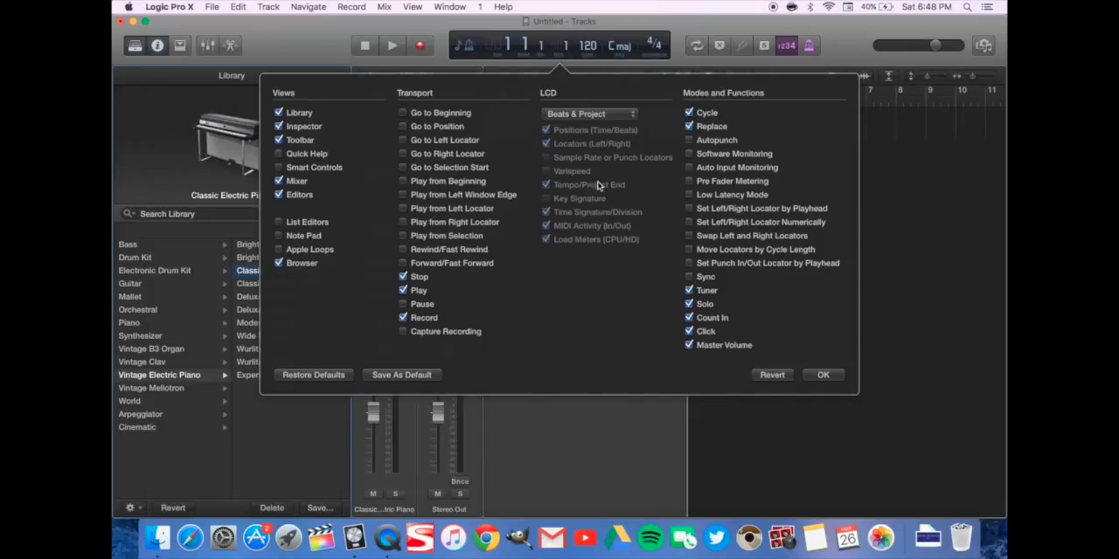
pyautogui.click(402, 290)
pyautogui.click(403, 290)
pyautogui.click(579, 114)
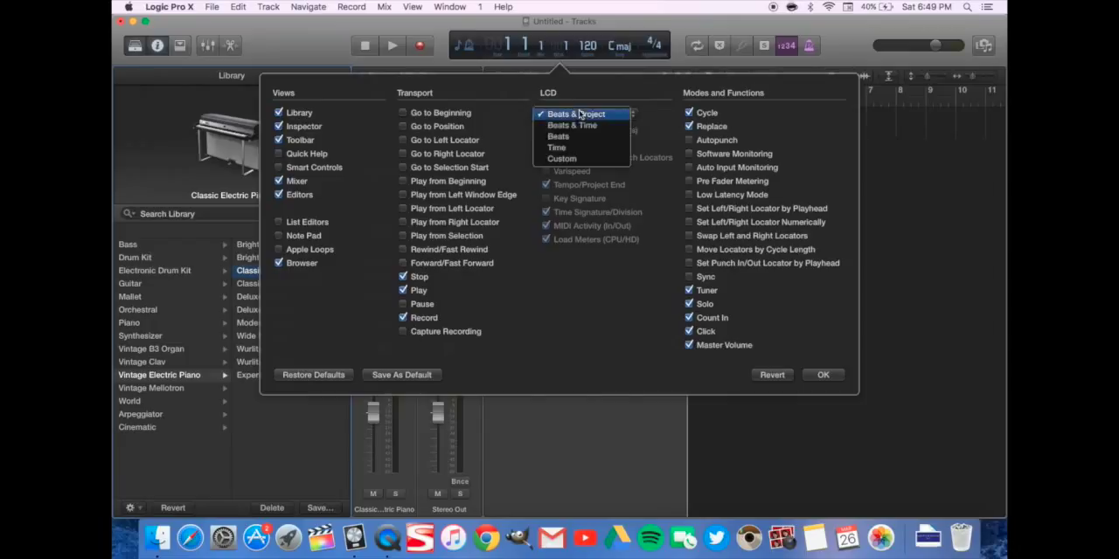
pyautogui.click(569, 158)
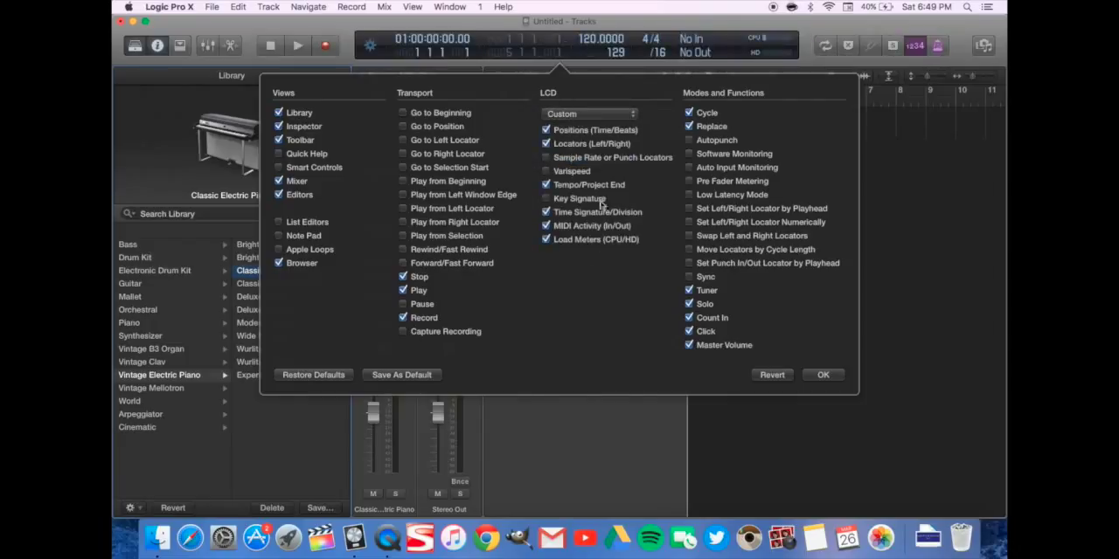
# In the custom LCD, remove Positions, Locators, Time Signature/Division and MIDI Activity, and add Sample Rate or Punch Locators and Key Signature
pyautogui.click(546, 144)
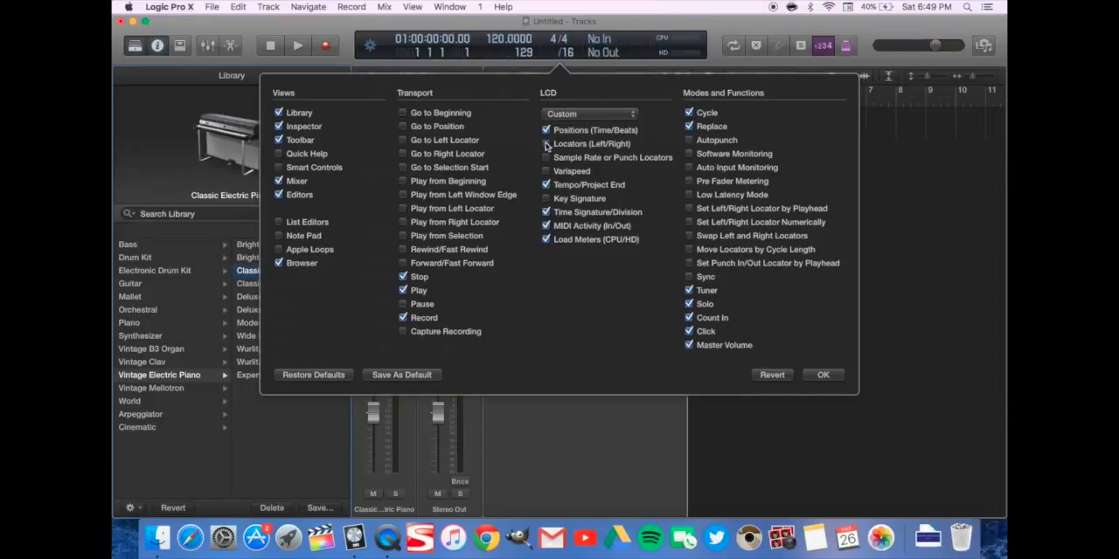
pyautogui.click(546, 130)
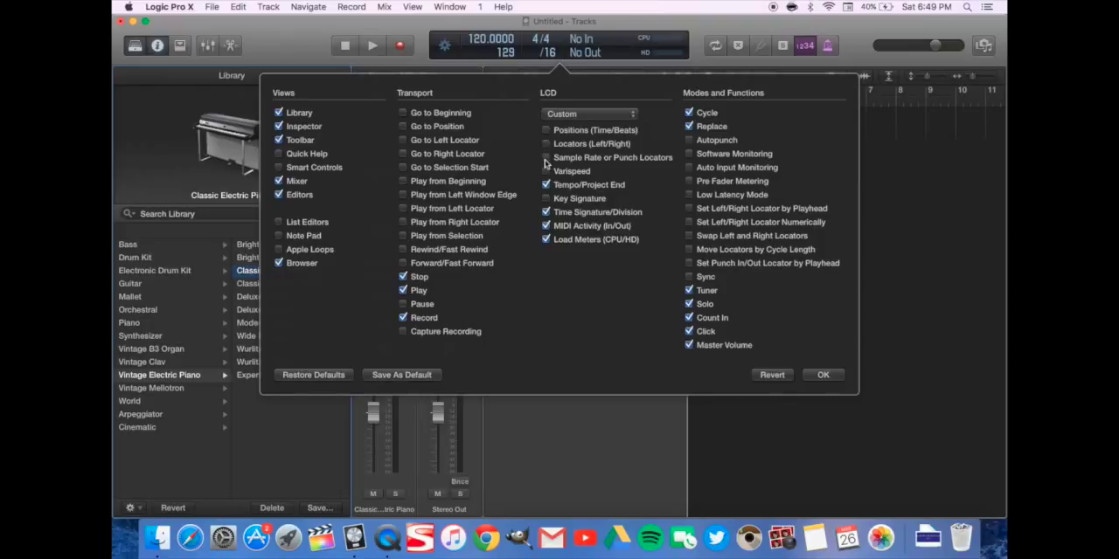
pyautogui.click(545, 157)
pyautogui.click(546, 213)
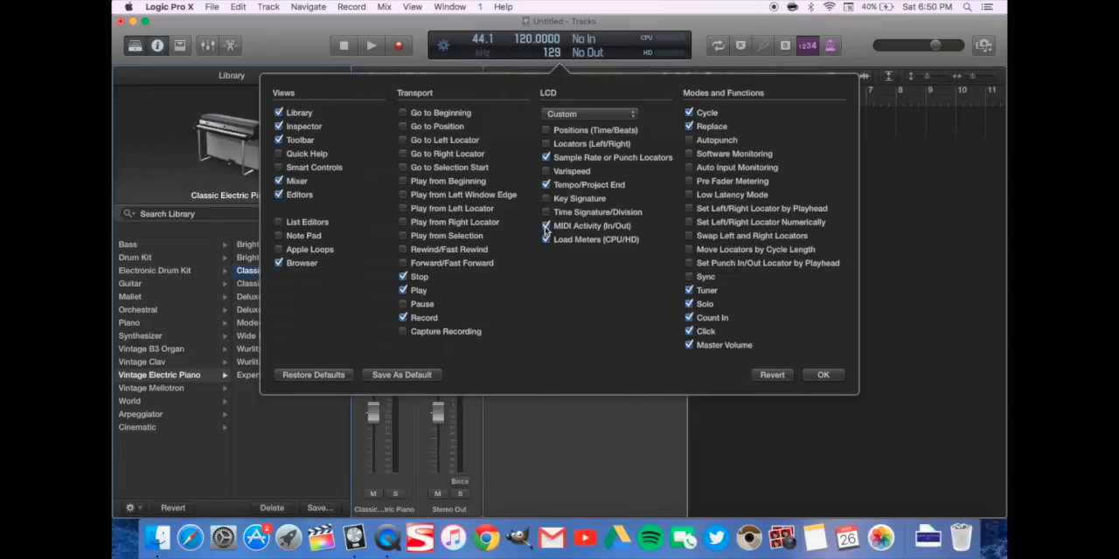
pyautogui.click(545, 227)
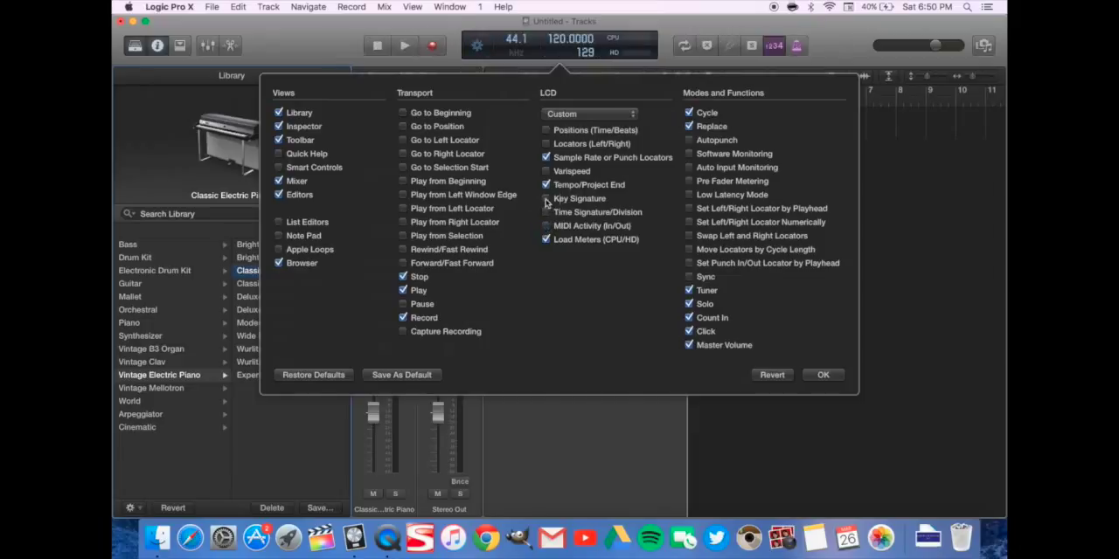
pyautogui.click(546, 200)
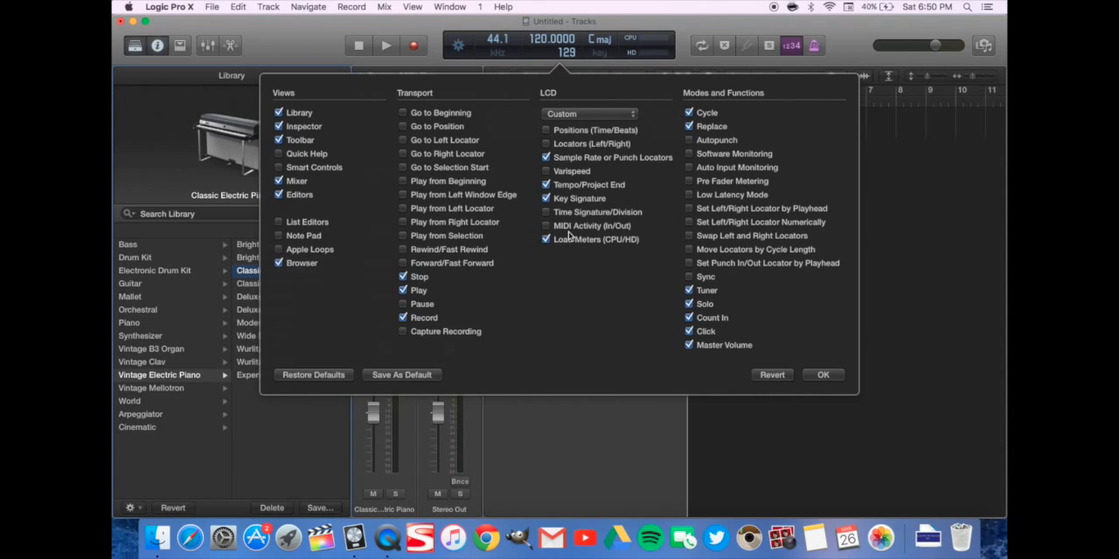
pyautogui.click(649, 46)
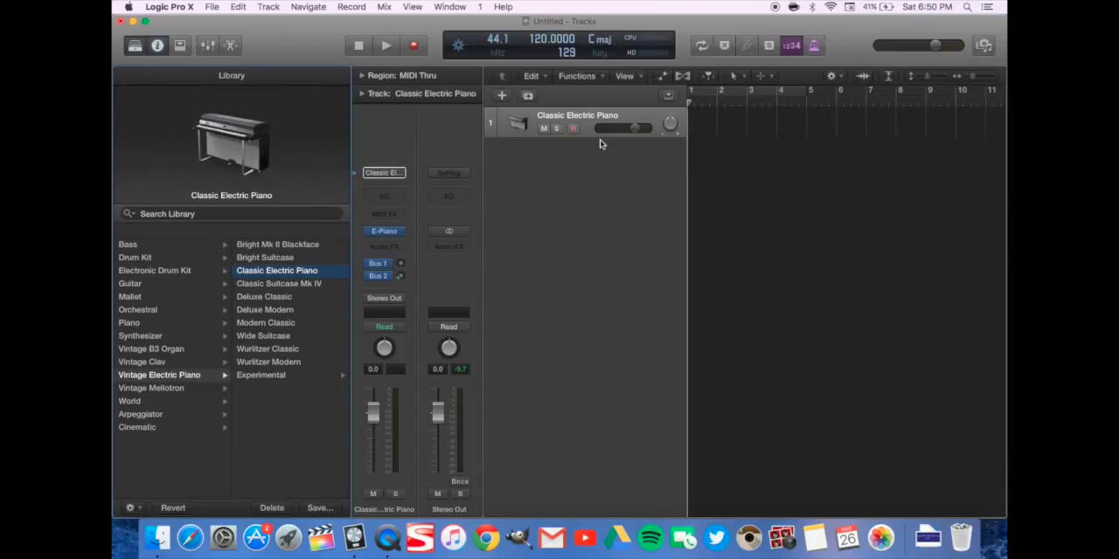
# Customize the control bar's modes by removing Replace and adding Autopunch, Auto Input Monitoring, Pre Fader Metering and Low Latency Mode
pyautogui.click(412, 6)
pyautogui.click(472, 160)
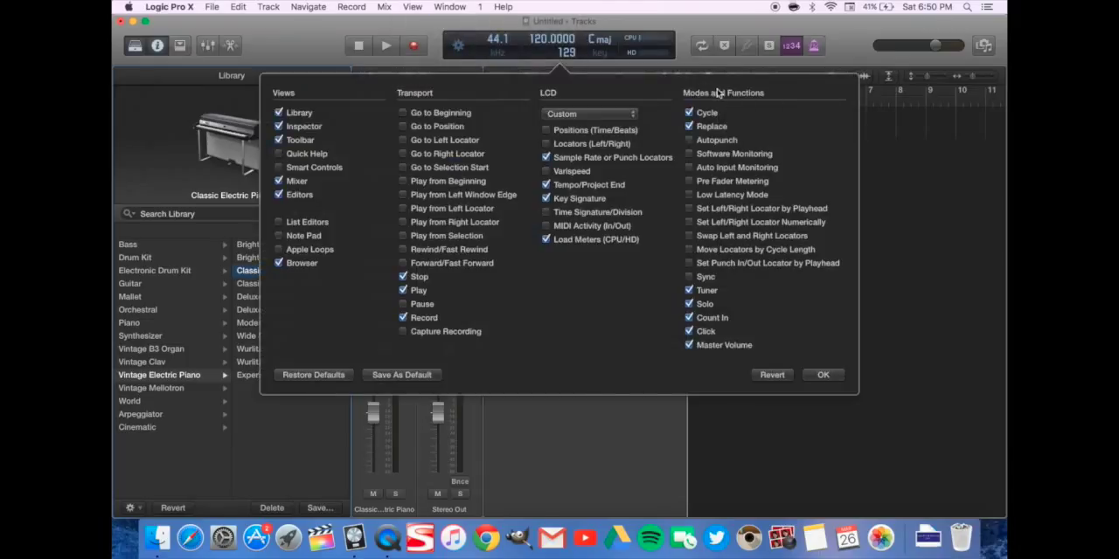
pyautogui.click(689, 127)
pyautogui.click(690, 141)
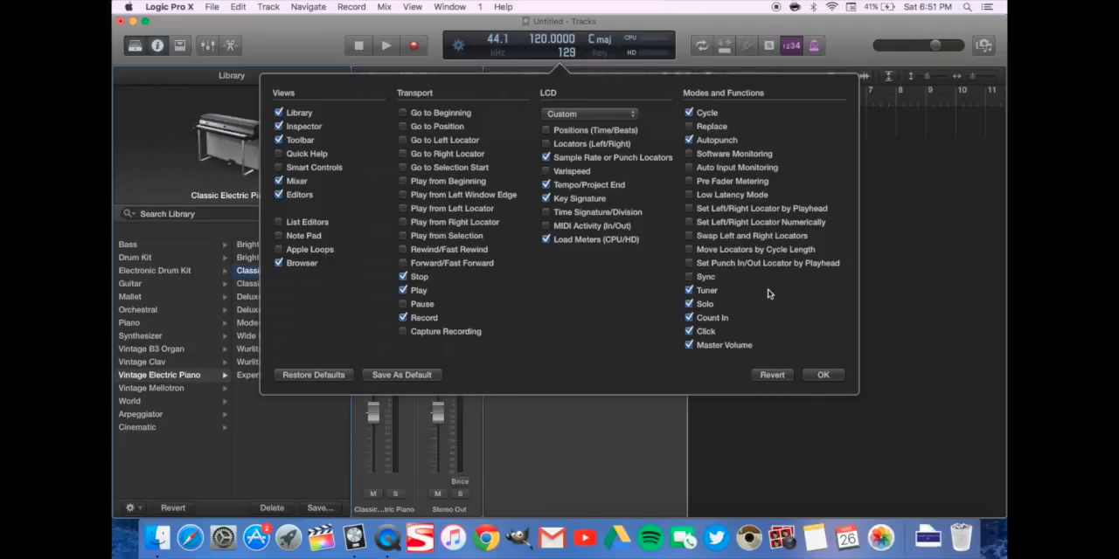
pyautogui.click(689, 168)
pyautogui.click(688, 181)
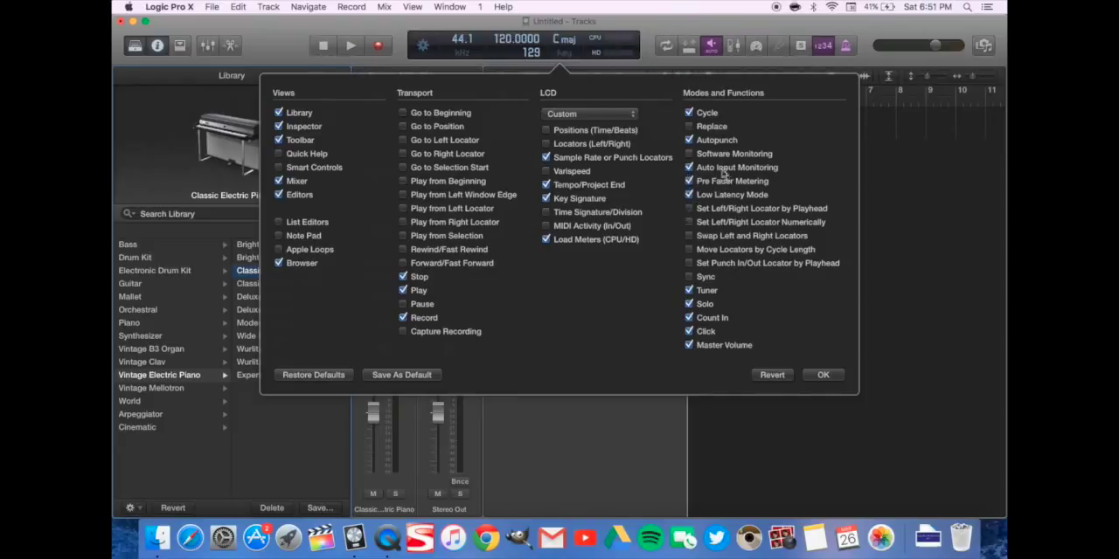
pyautogui.click(688, 195)
# Remove Tuner, Solo and Master Volume from the control bar's modes and functions, and accept the customization
pyautogui.click(689, 291)
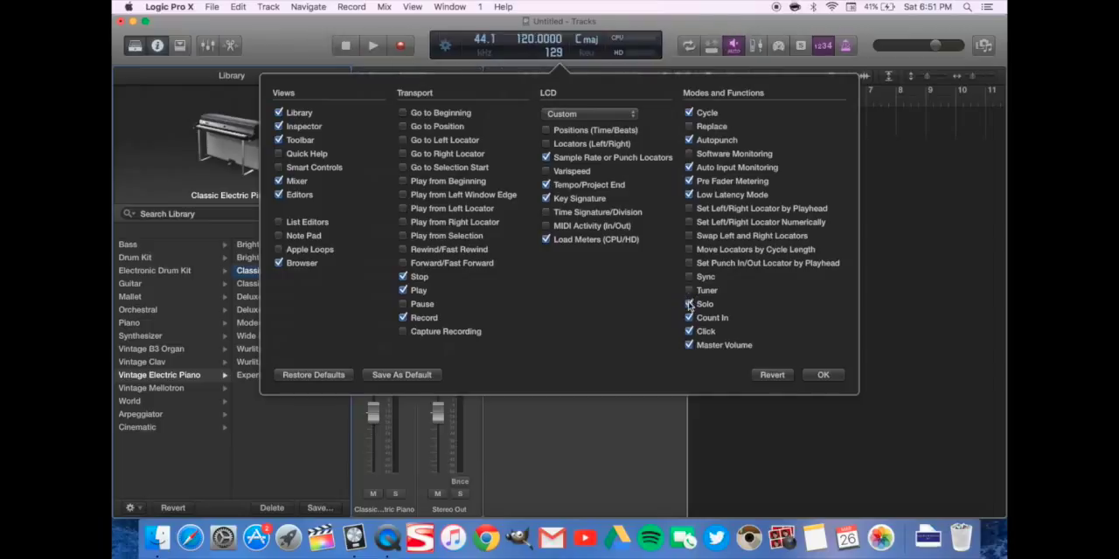
pyautogui.click(689, 304)
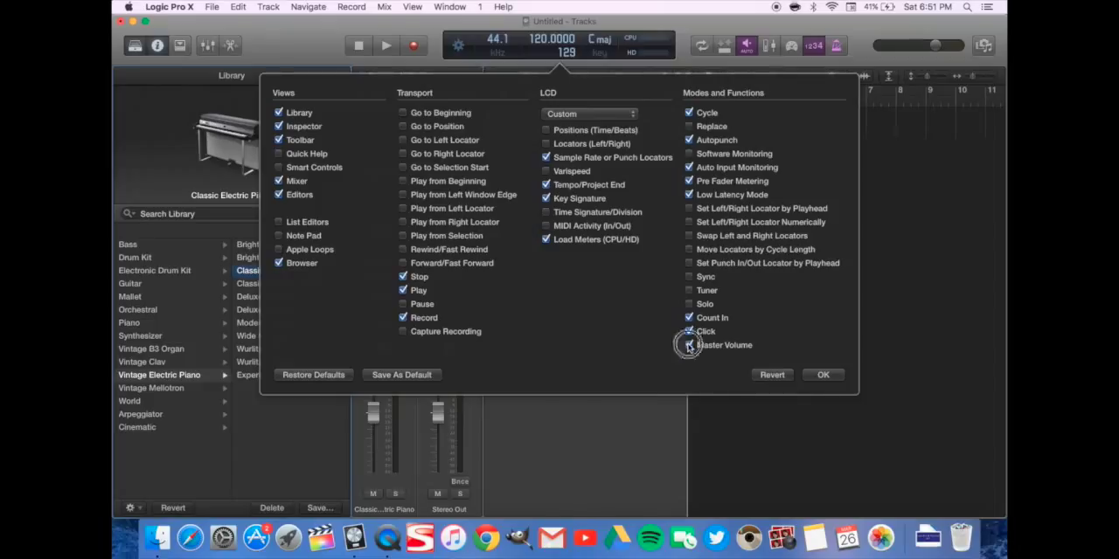
pyautogui.click(688, 347)
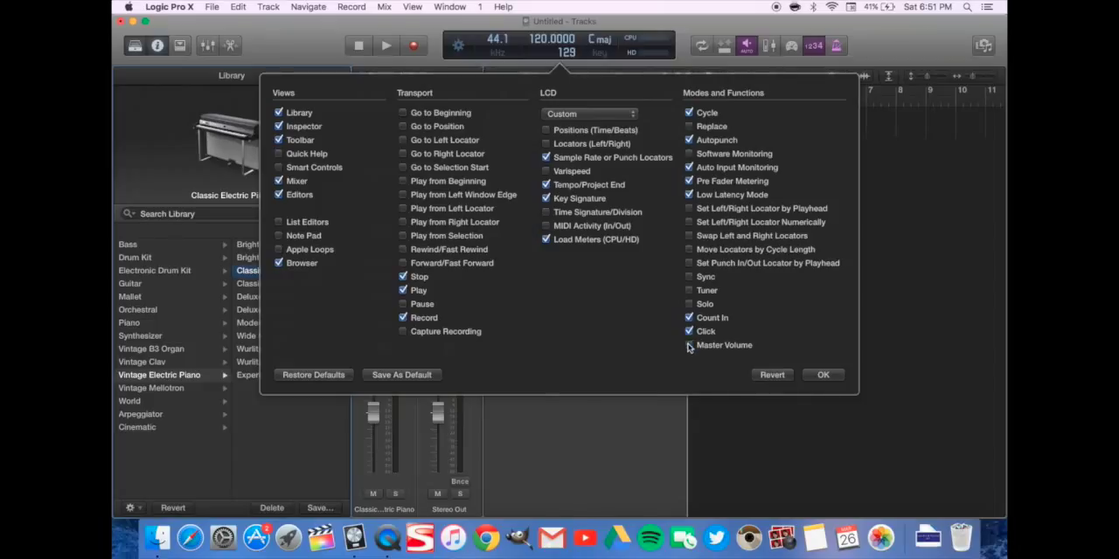
pyautogui.click(823, 375)
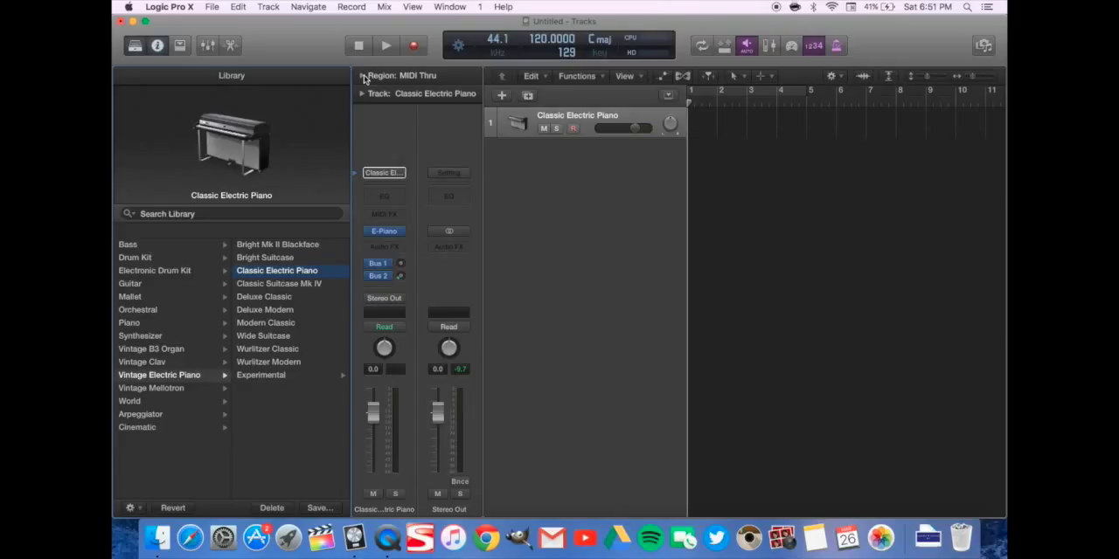
# Hide the inspector and load the Synth Flute patch from the library's Synthesizer Lead category onto the Classic Electric Piano track
pyautogui.click(158, 46)
pyautogui.click(135, 46)
pyautogui.click(135, 47)
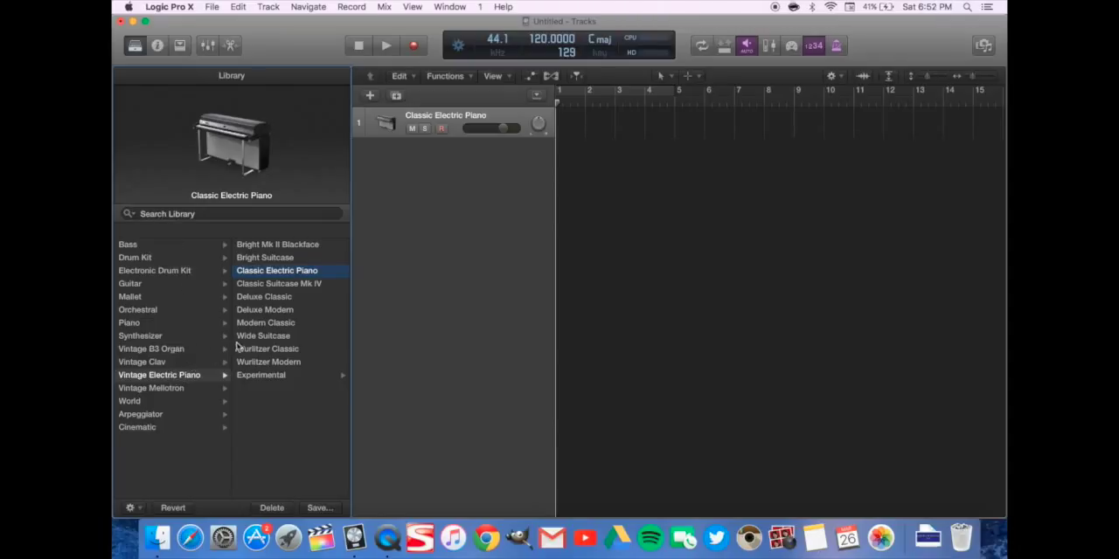
pyautogui.click(170, 326)
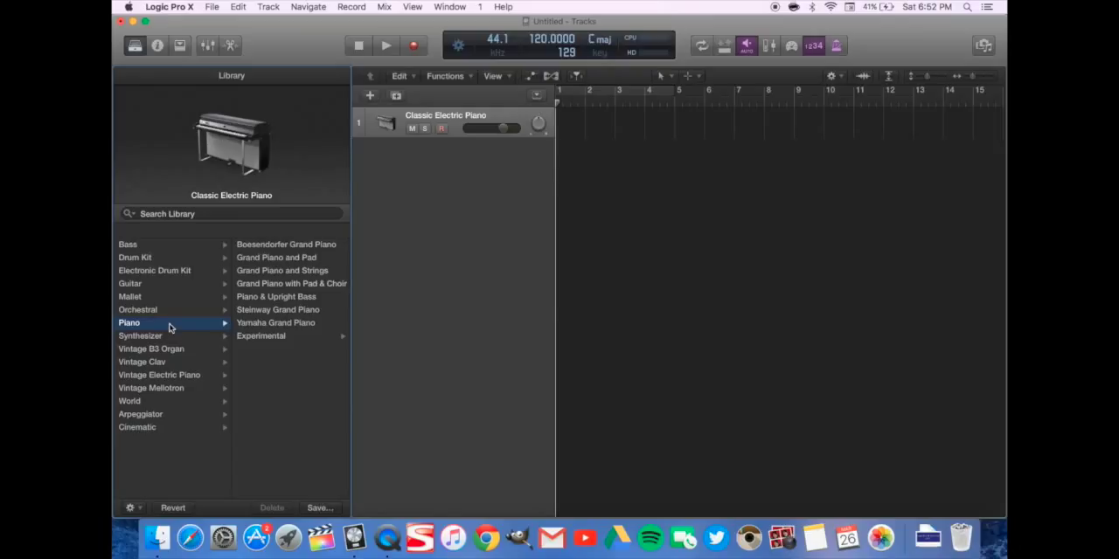
pyautogui.click(160, 336)
pyautogui.click(276, 336)
pyautogui.click(278, 345)
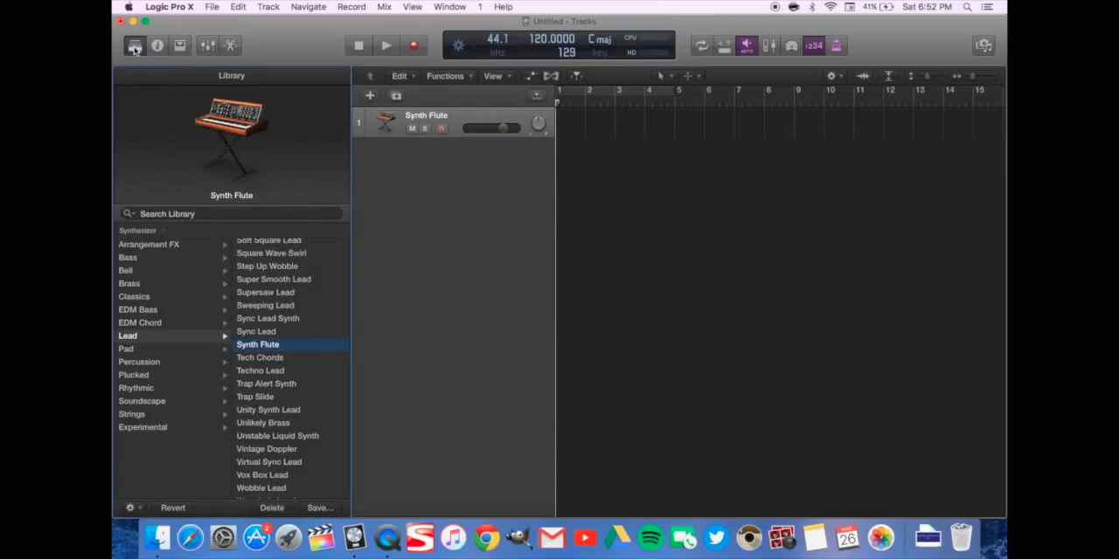
# Show the inspector in place of the library and open the ES2 instrument of the Synth Flute channel strip
pyautogui.press('i')
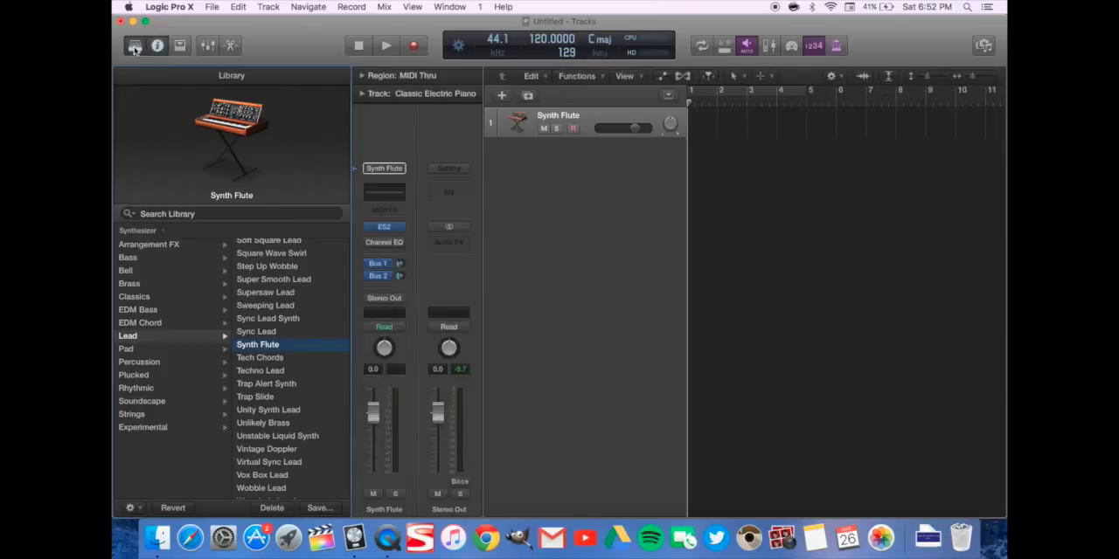
pyautogui.click(134, 47)
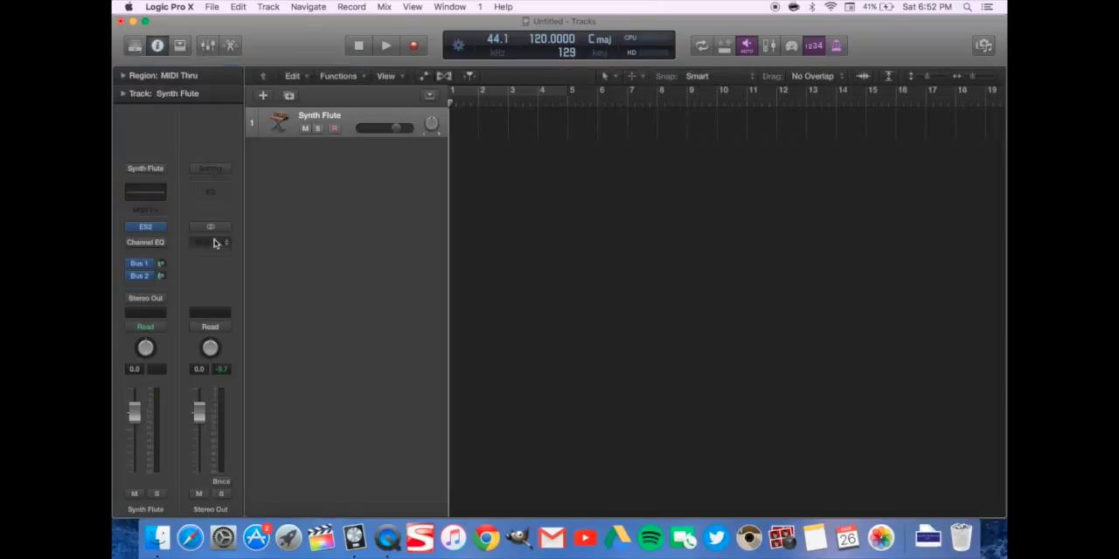
pyautogui.click(142, 225)
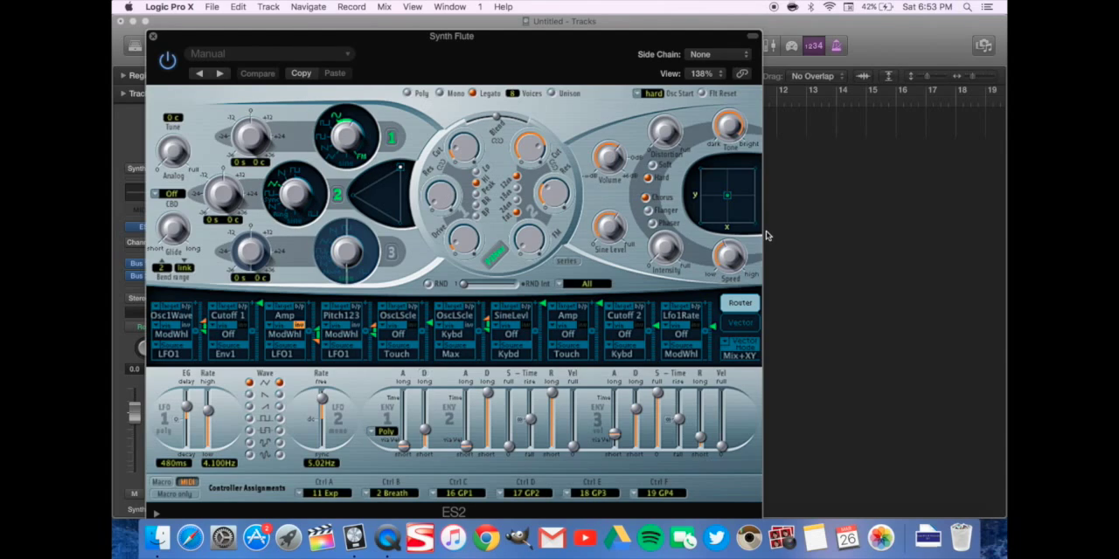
# Play a short run of notes on the Synth Flute with Musical Typing, and close the keyboard and ES2 windows
pyautogui.press('super+k')
pyautogui.press('f')
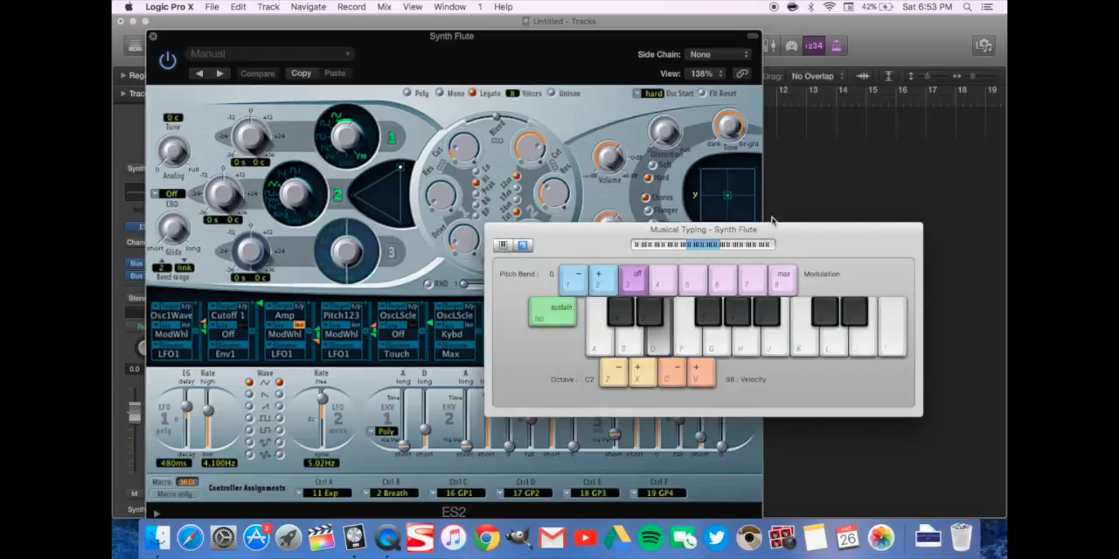
pyautogui.press('g')
pyautogui.press('h')
pyautogui.press('g')
pyautogui.press('f')
pyautogui.press('d')
pyautogui.press('s')
pyautogui.press('a')
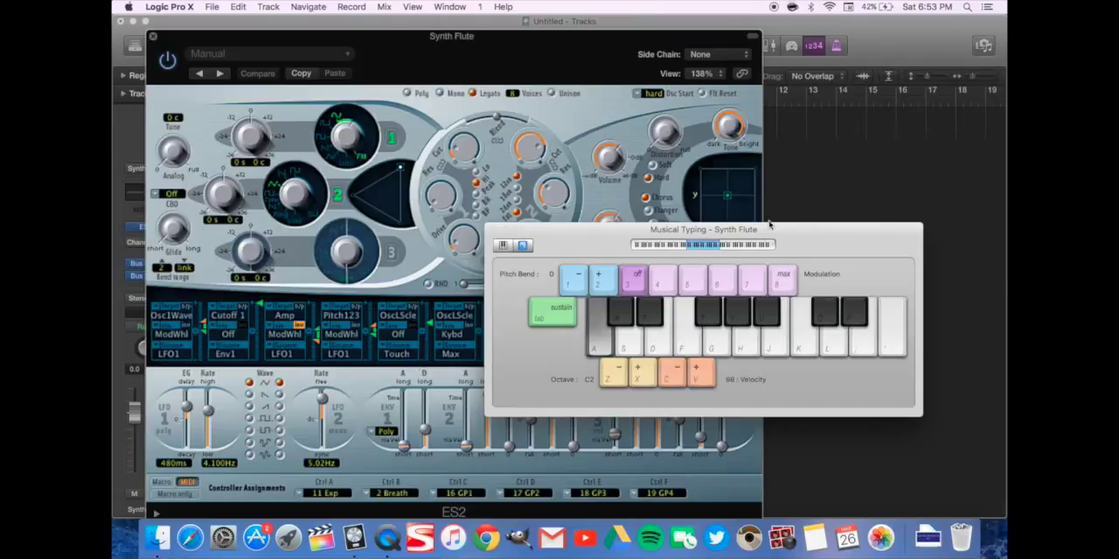
pyautogui.click(493, 232)
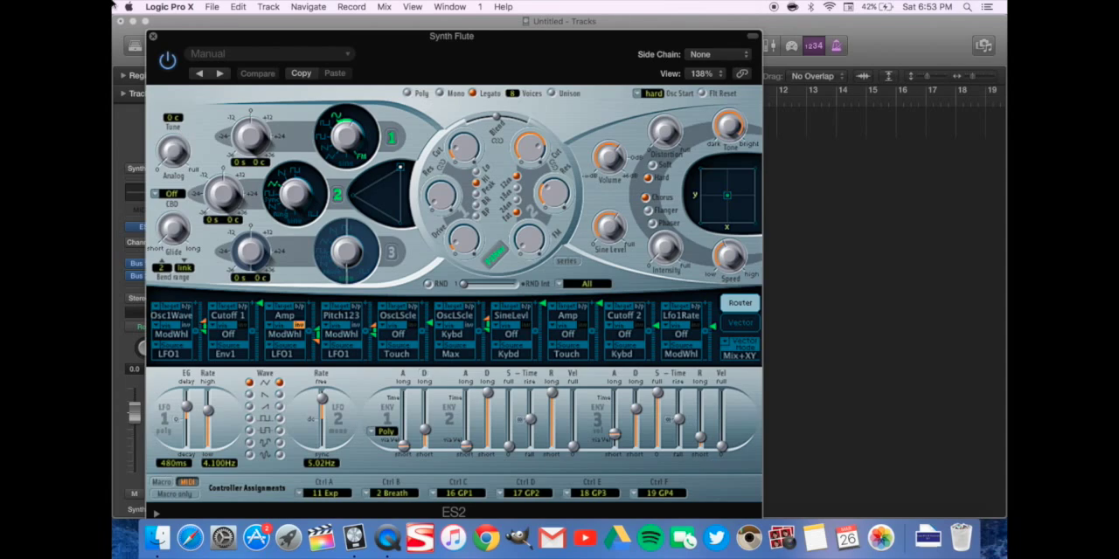
pyautogui.click(154, 38)
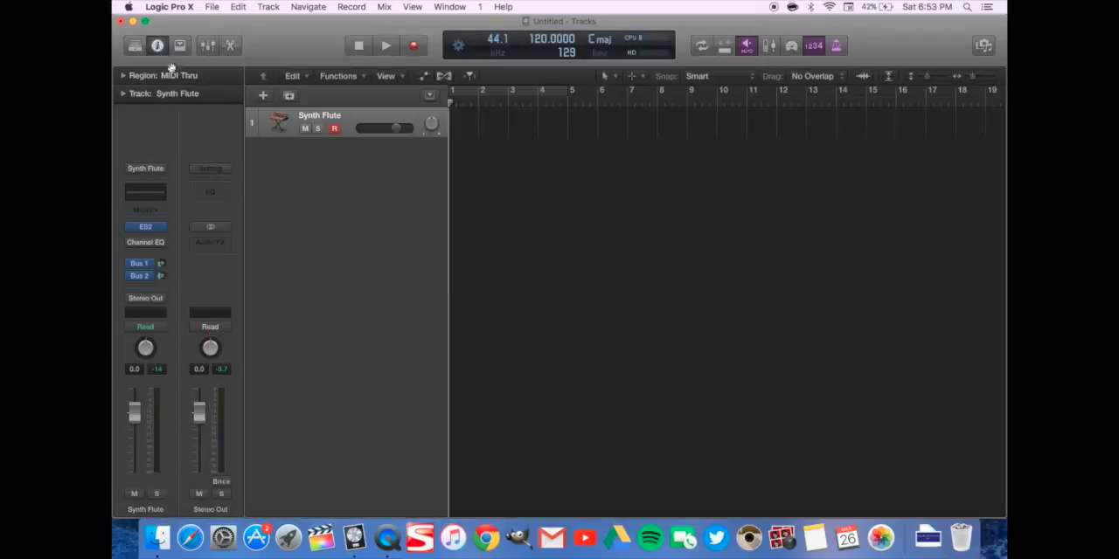
# Open the list of available software instruments for the Synth Flute channel strip's instrument slot
pyautogui.moveTo(154, 230)
pyautogui.click(162, 228)
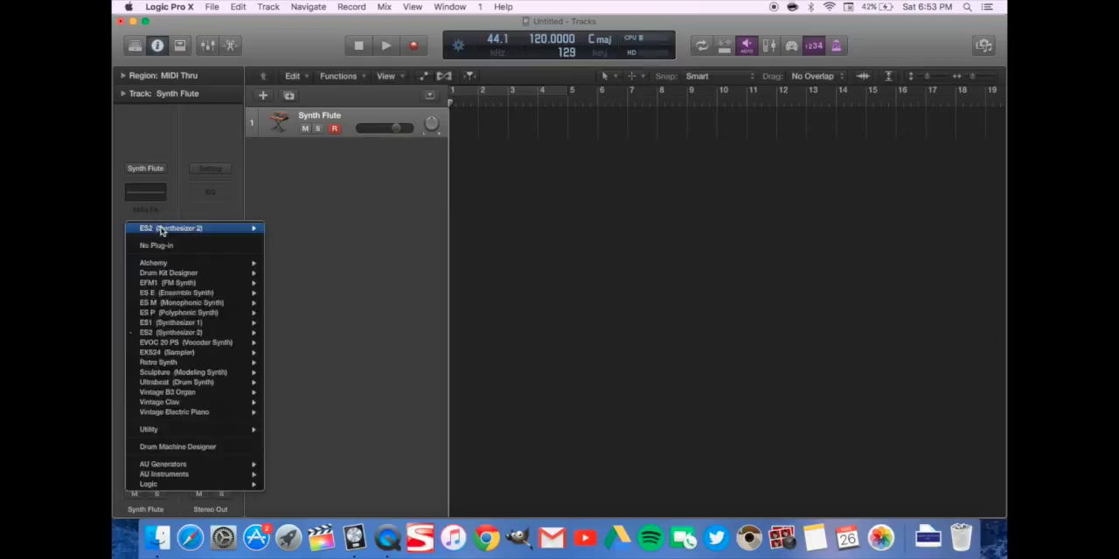